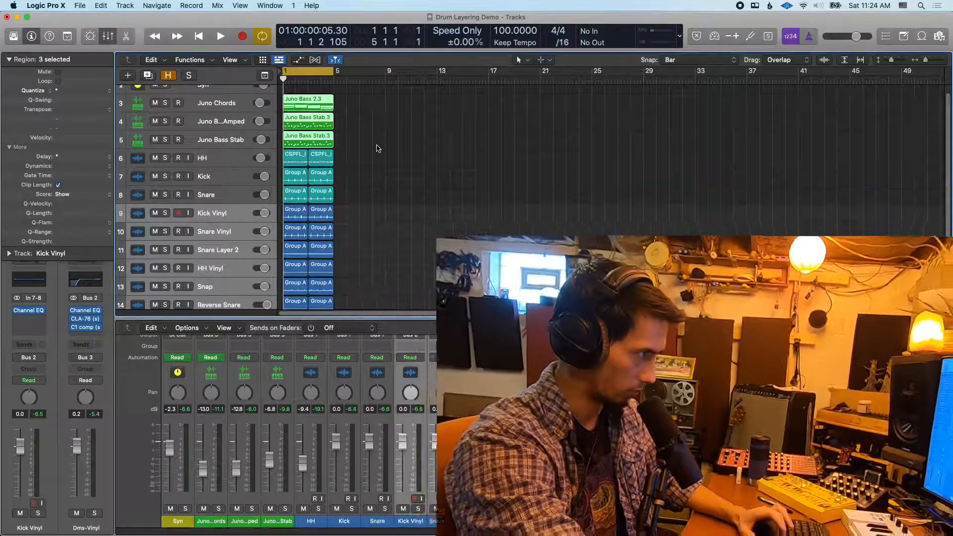
Play the full drum and synth loop, and mute the Juno Chords, Juno B...Amped and Juno Bass Stab tracks
key(space)
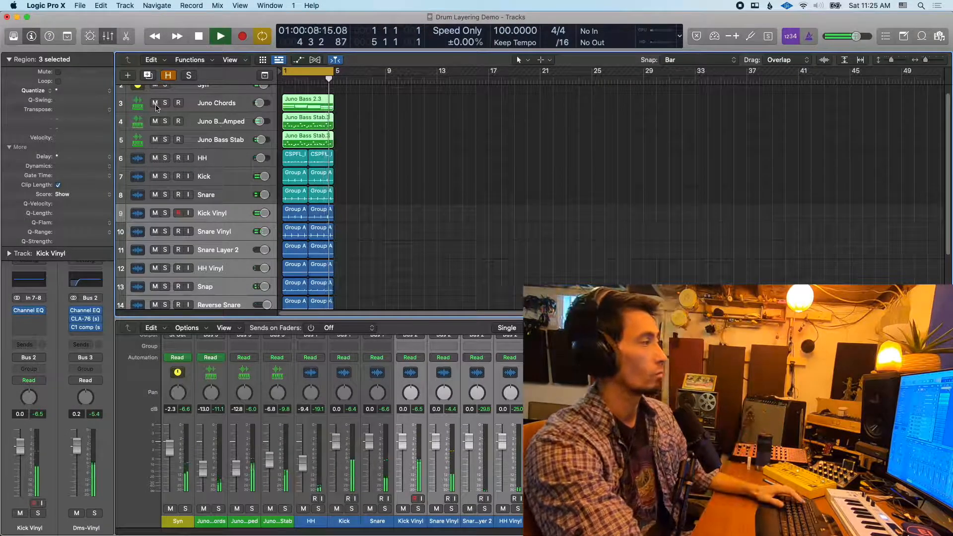
key(space)
drag(156, 106, 232, 143)
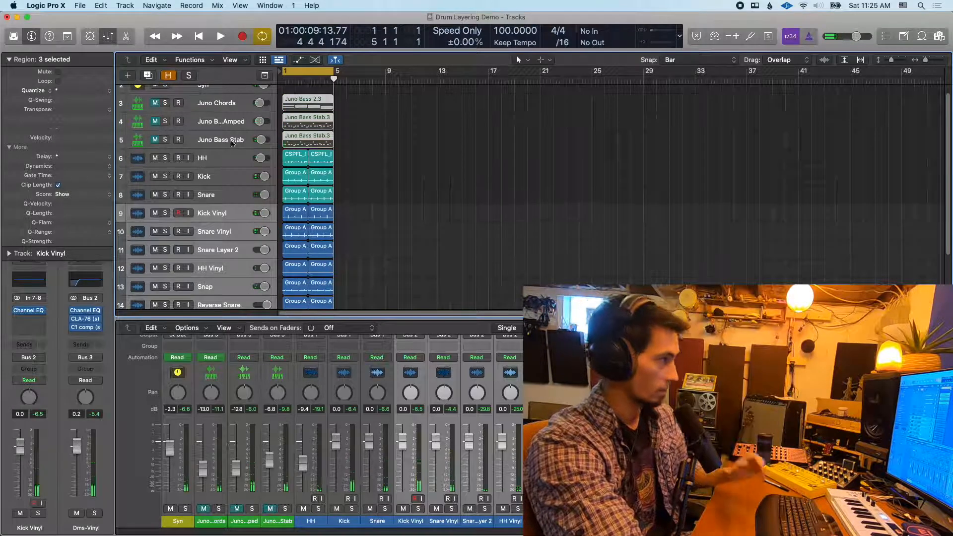
Audition the HH, Kick and Snare tracks soloed together, and clear their solos when done
scroll(373, 158, down, 1)
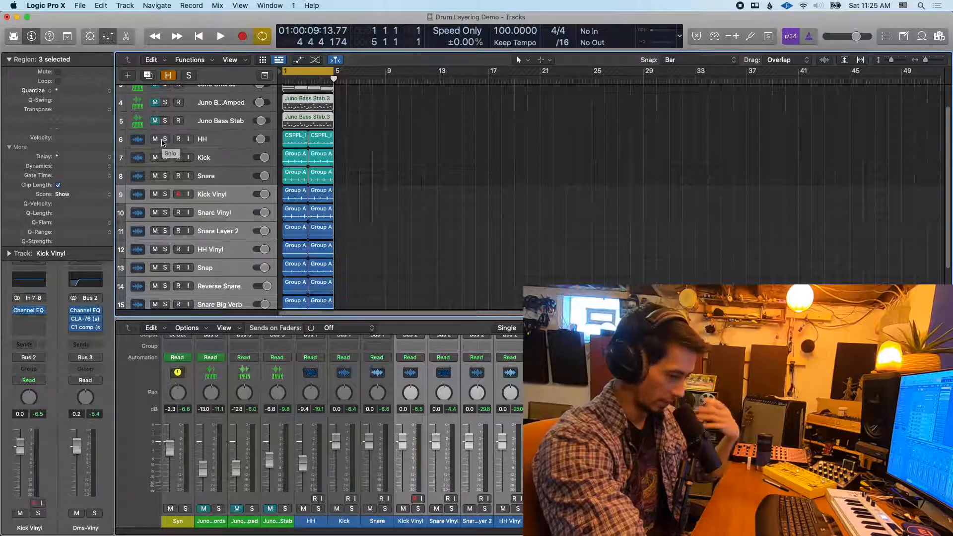
drag(163, 143, 165, 181)
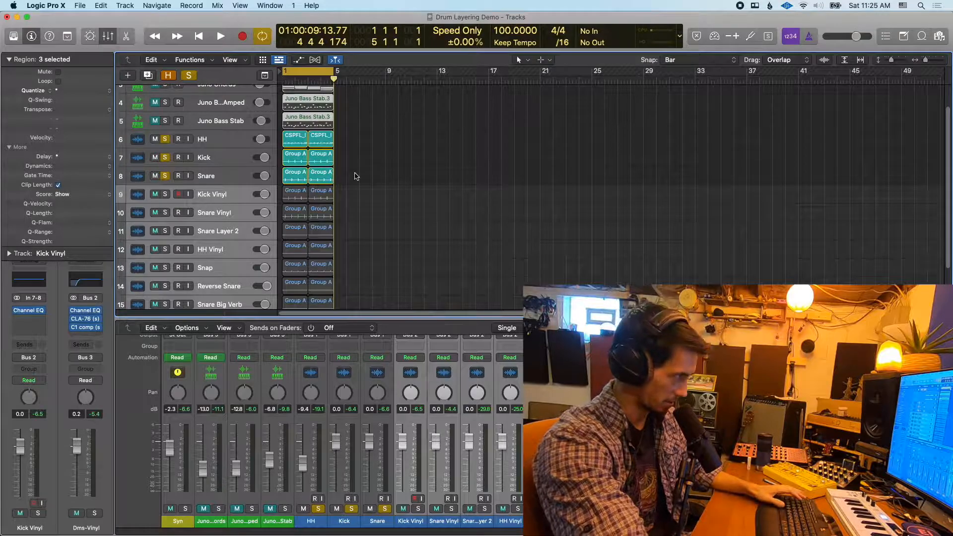
key(space)
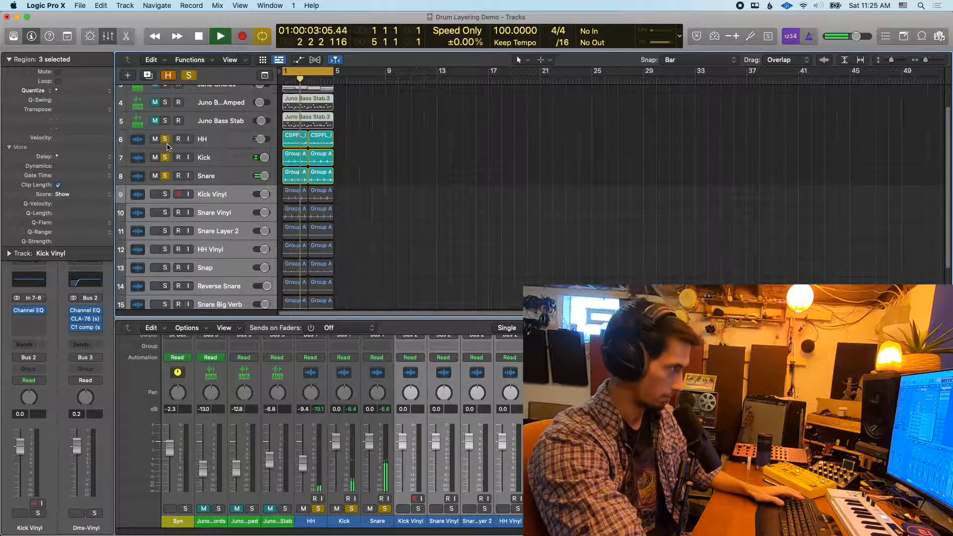
key(space)
drag(167, 143, 165, 176)
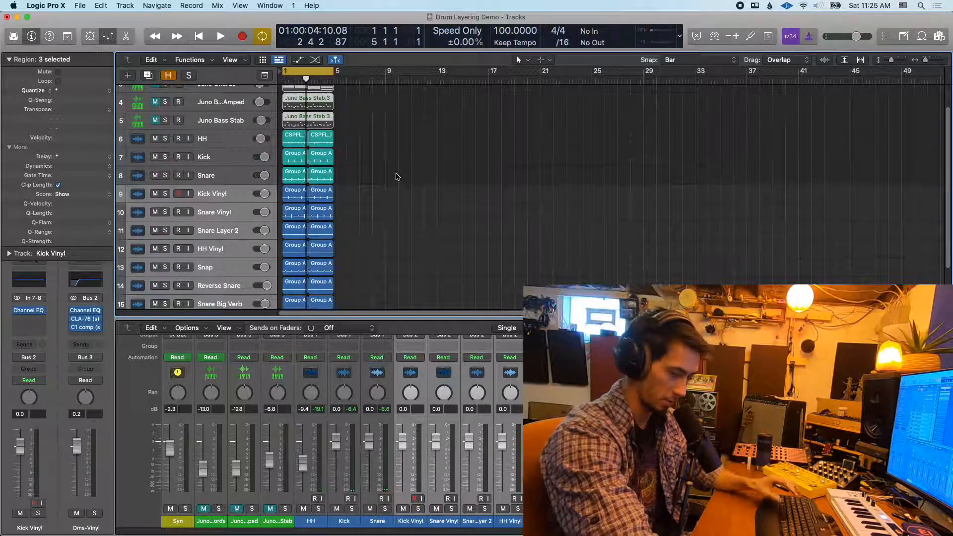
Audition all the layer tracks from Kick Vinyl to Snare Big Verb soloed together, and clear their solos
scroll(398, 176, down, 3)
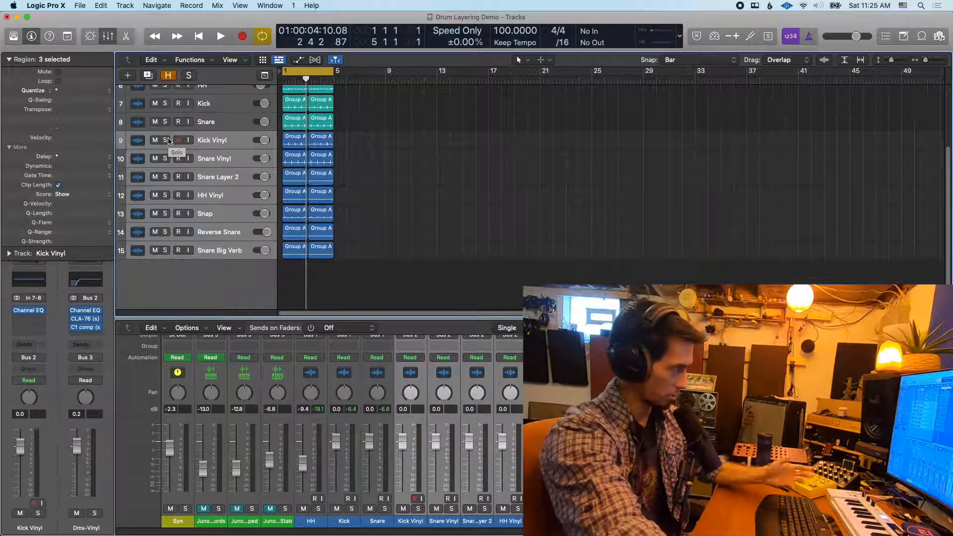
drag(166, 140, 163, 245)
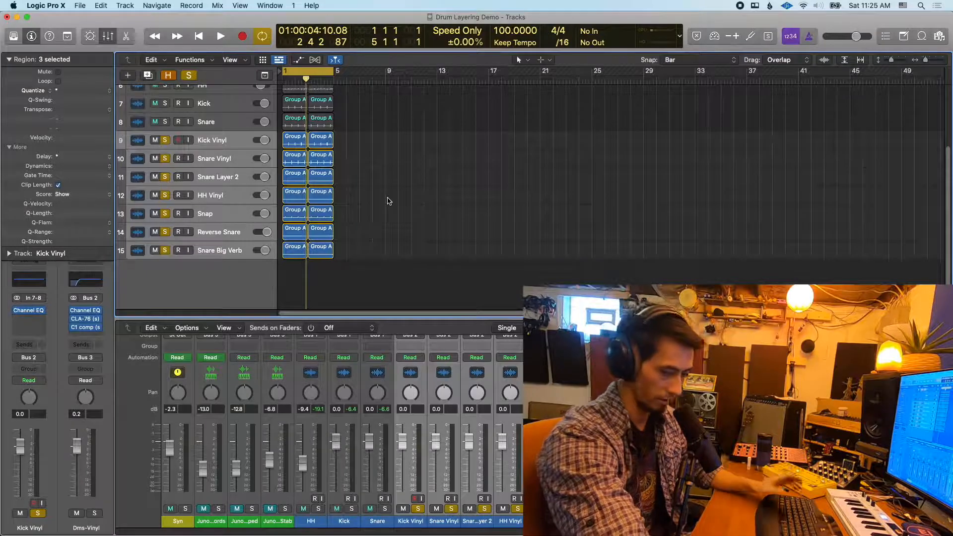
key(space)
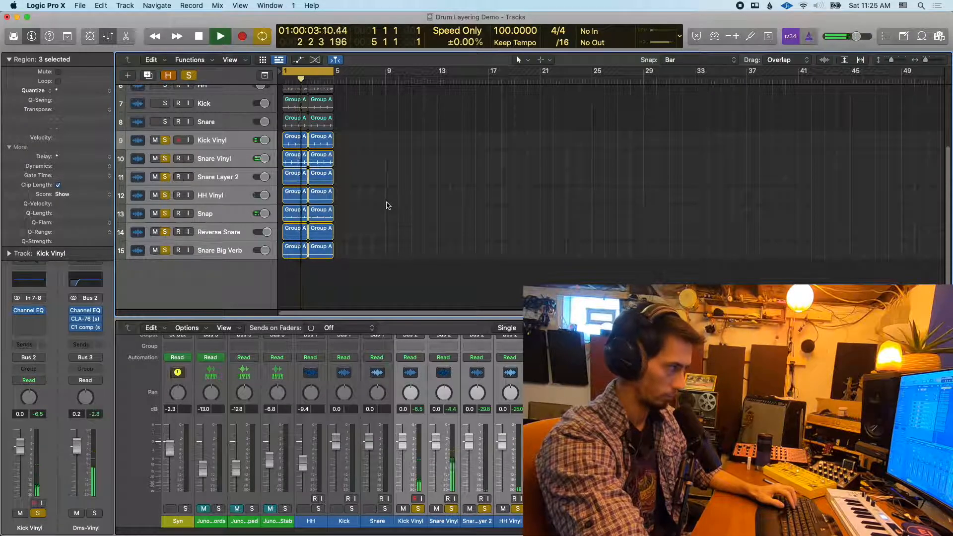
key(space)
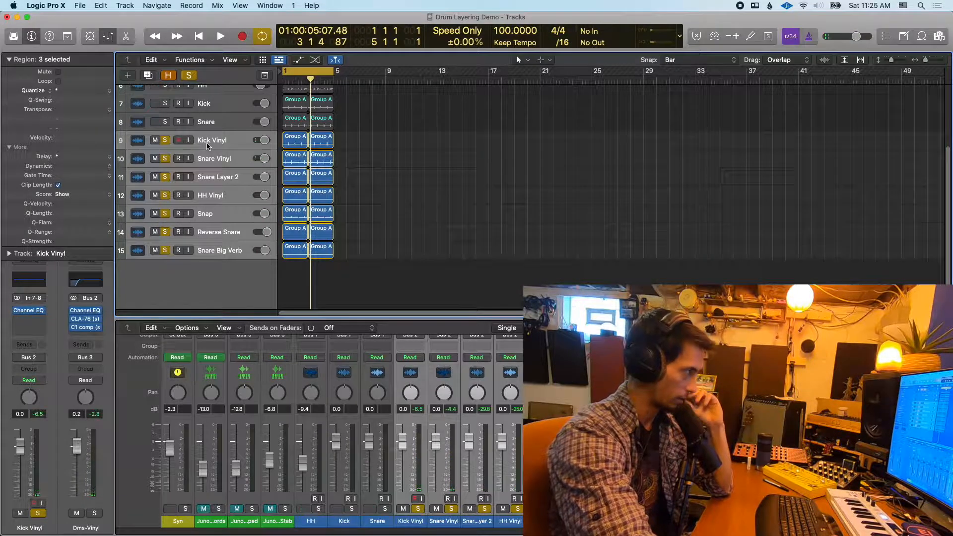
click(165, 140)
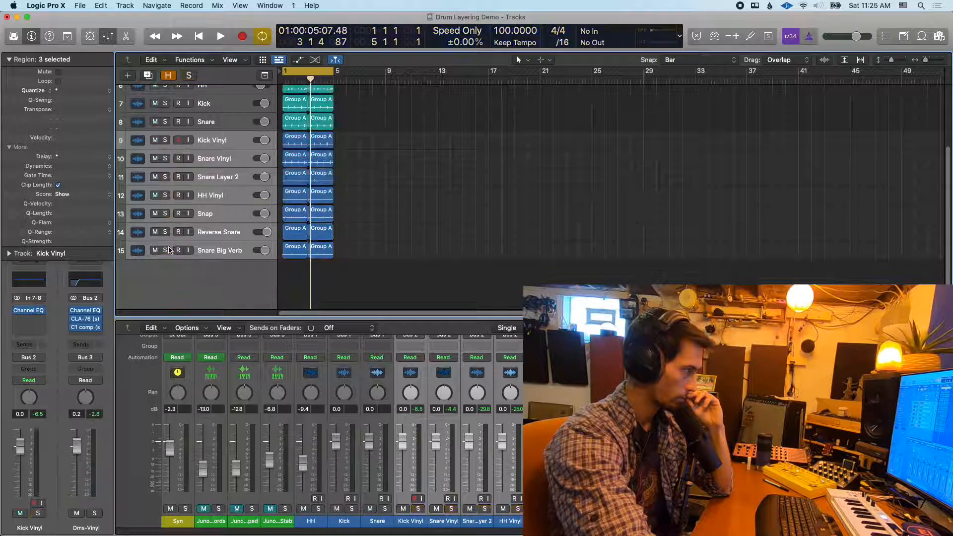
click(166, 141)
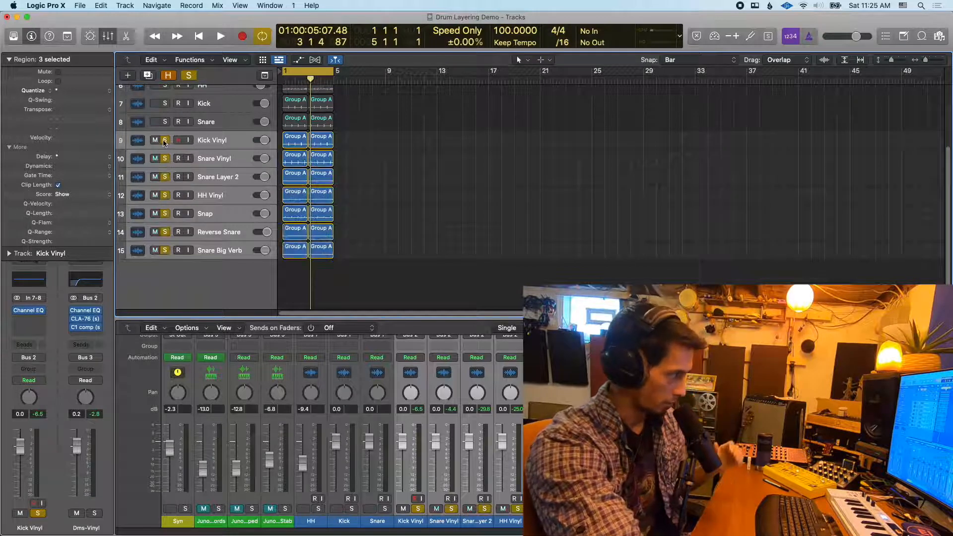
click(165, 141)
Select only the Kick Vinyl track, and audition the original Kick track in solo before clearing its solo
click(222, 145)
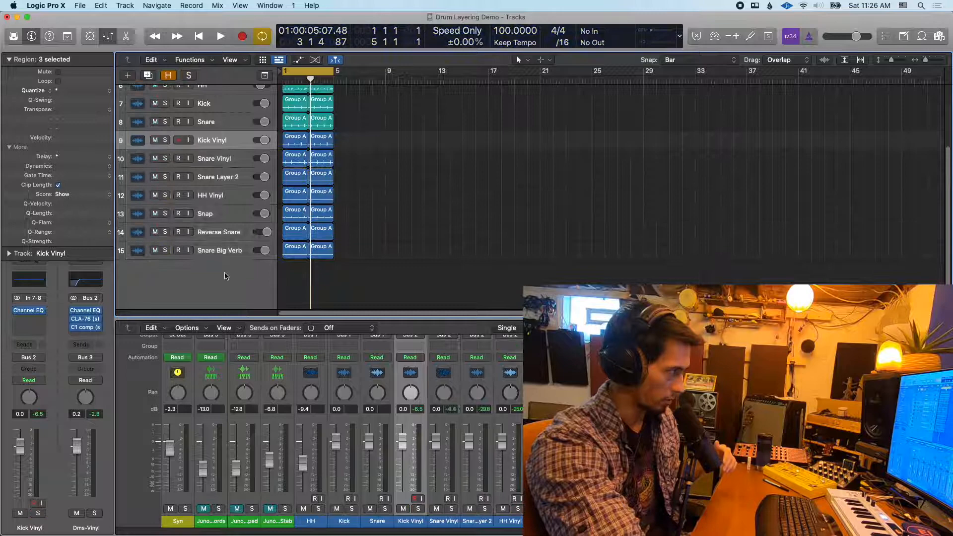
click(221, 160)
click(220, 147)
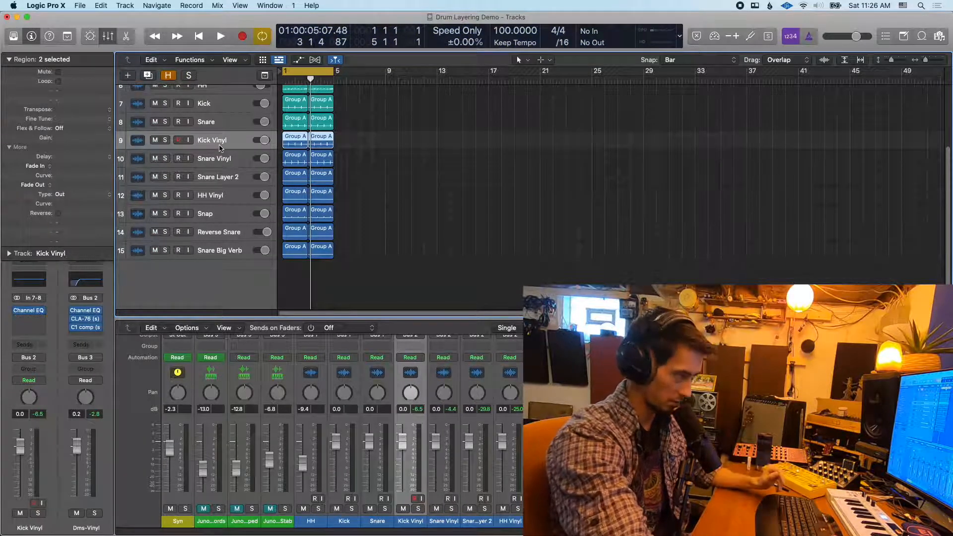
scroll(237, 146, up, 1)
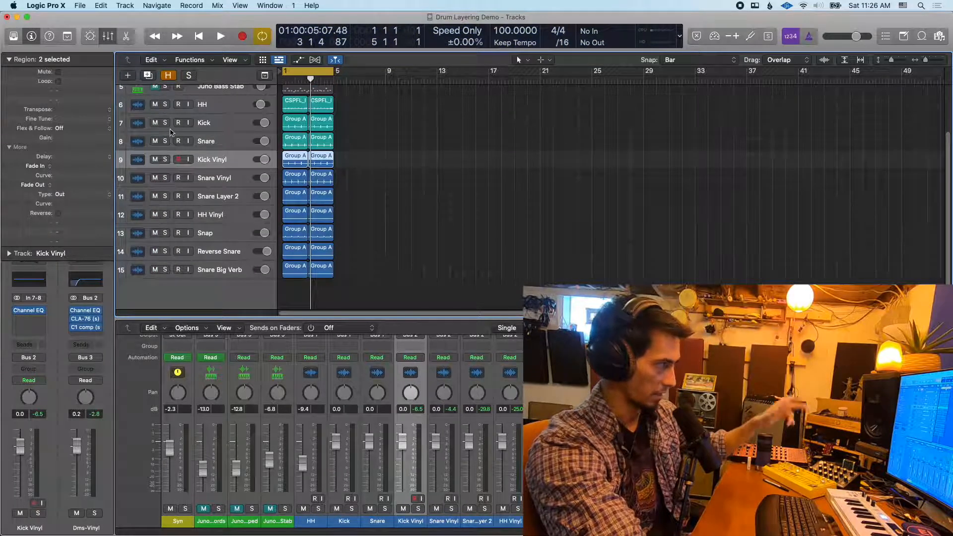
click(166, 123)
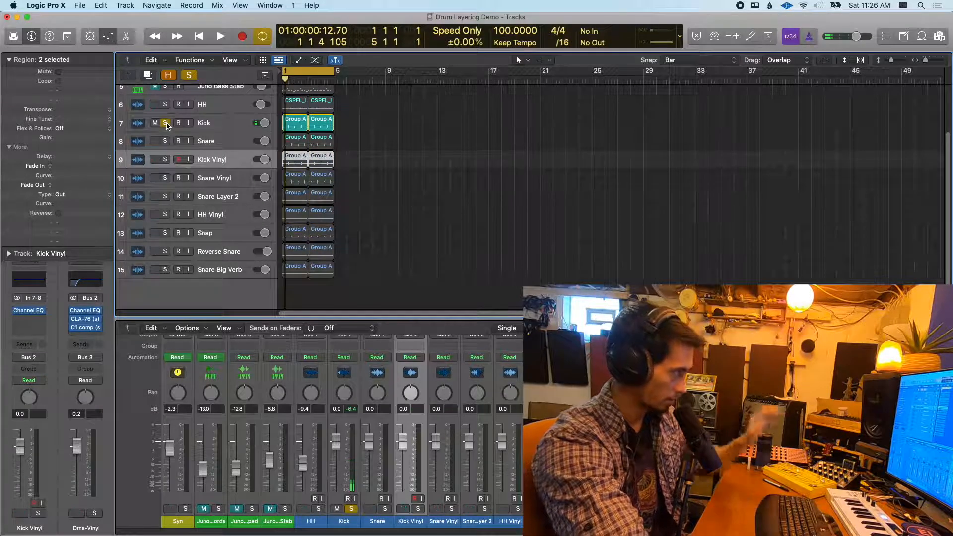
click(165, 123)
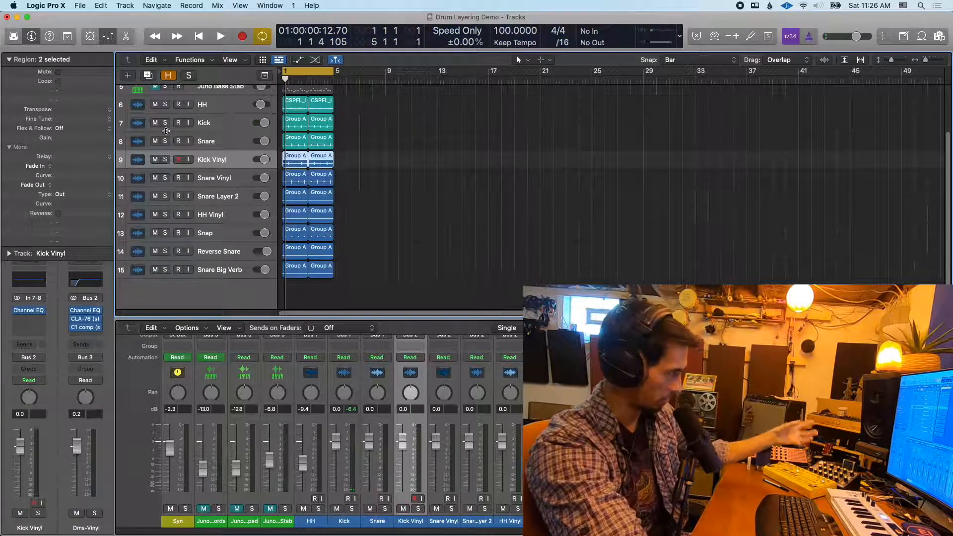
Audition the Kick Vinyl track on its own in solo and clear the solo
click(166, 159)
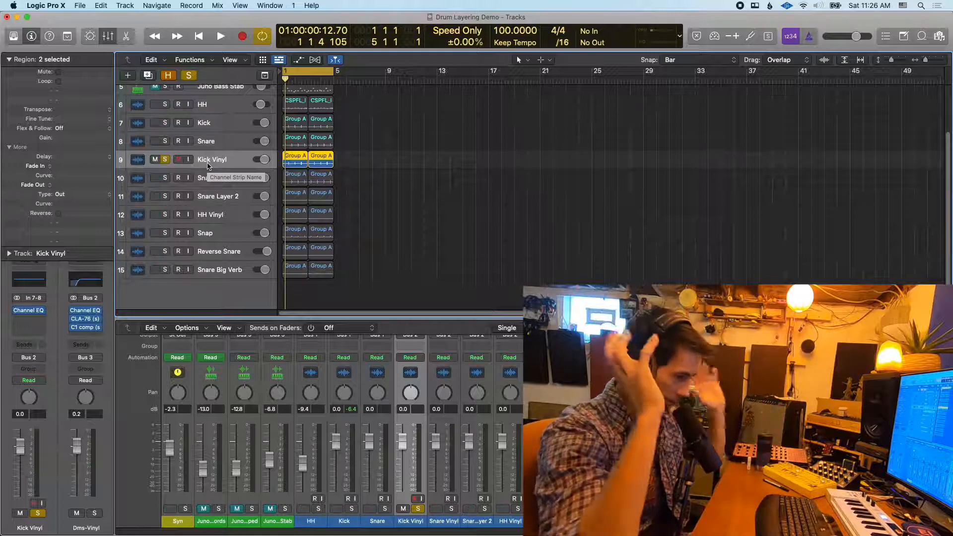
key(space)
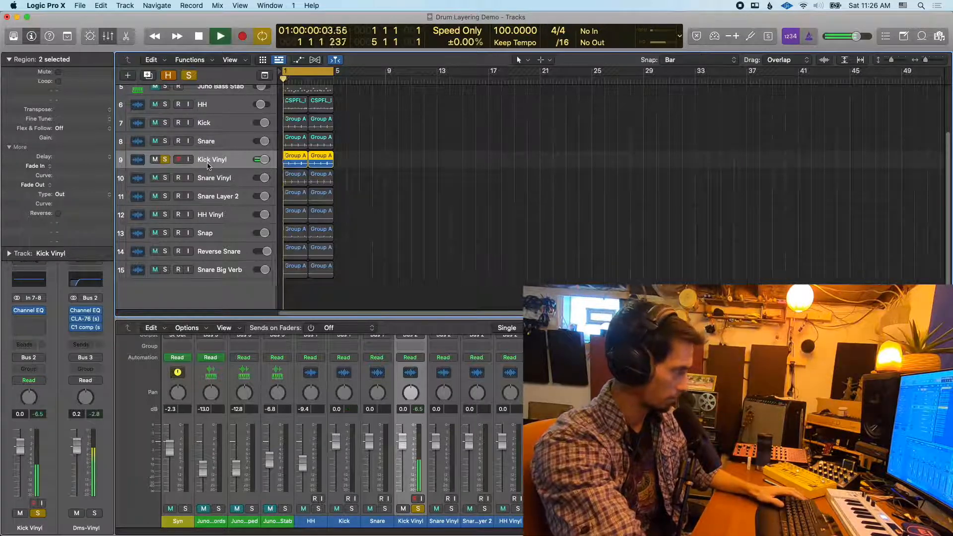
key(space)
click(165, 160)
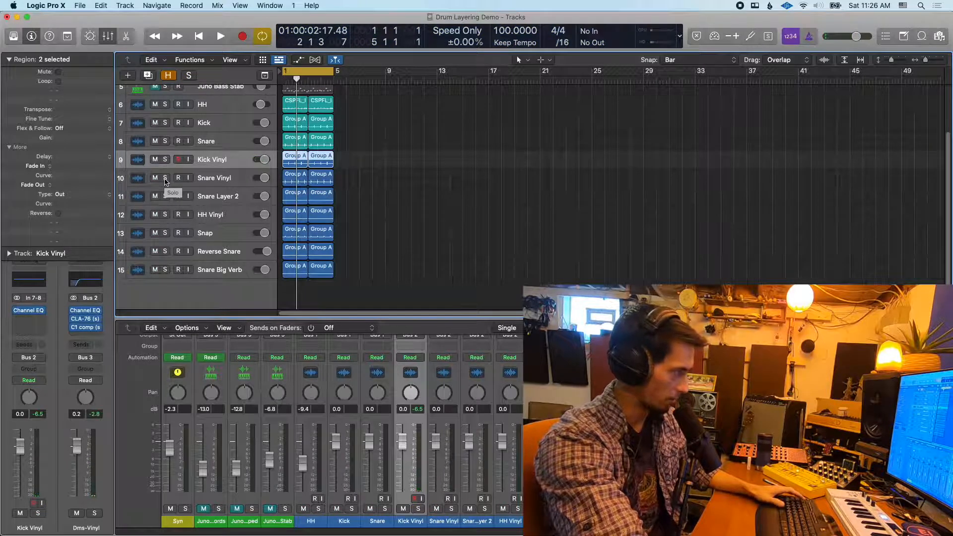
Select the original Snare track, listen to it alone in solo, and clear the solo
click(165, 178)
alt+click(165, 141)
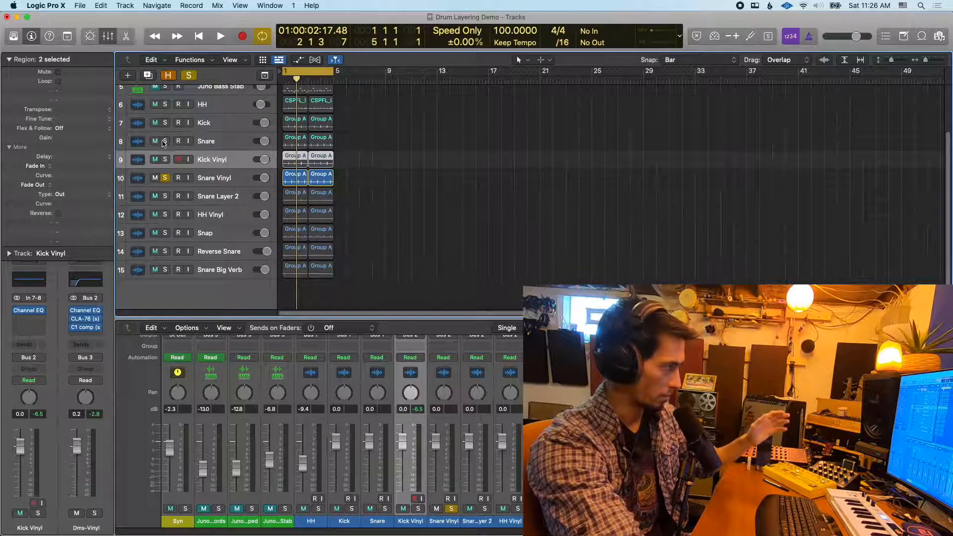
click(217, 141)
key(space)
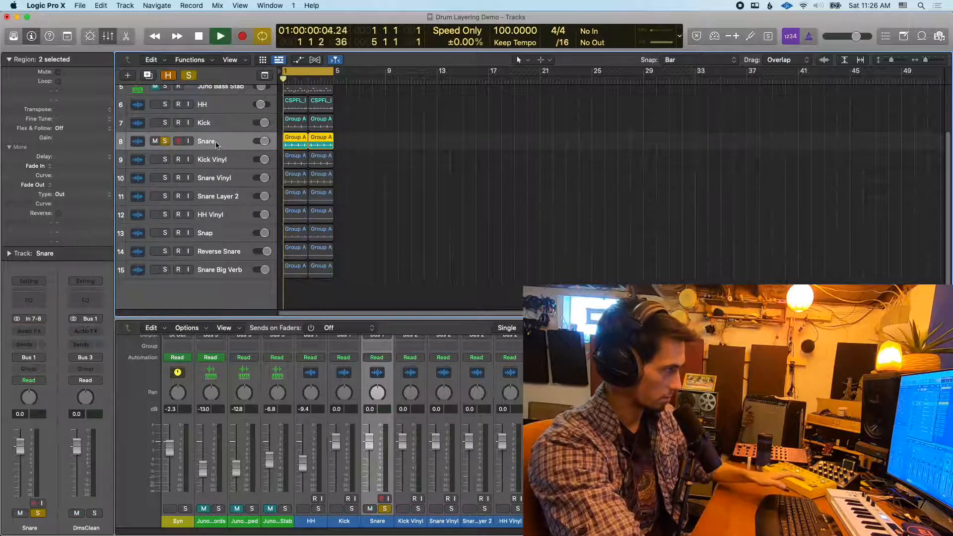
key(space)
click(165, 141)
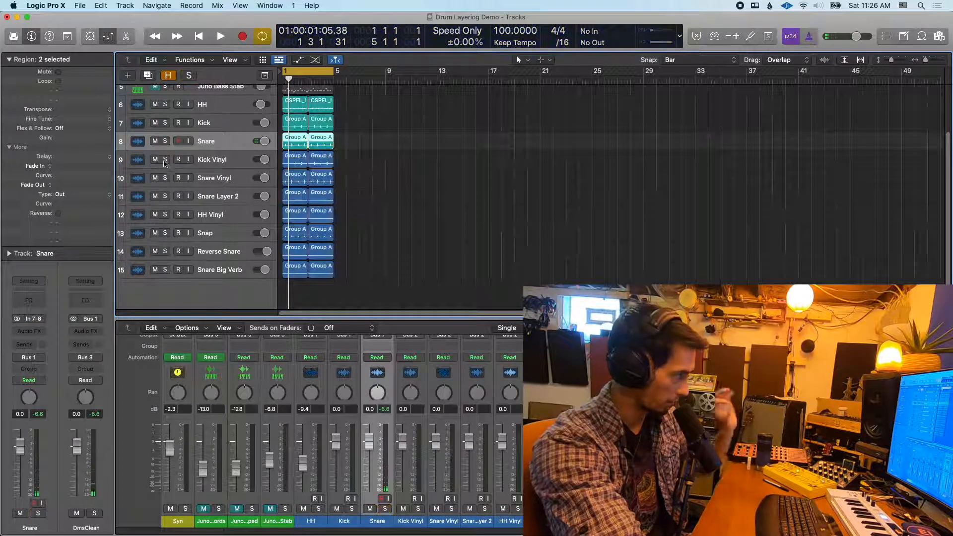
Audition the Snare Vinyl track on its own in solo and clear the solo
click(165, 177)
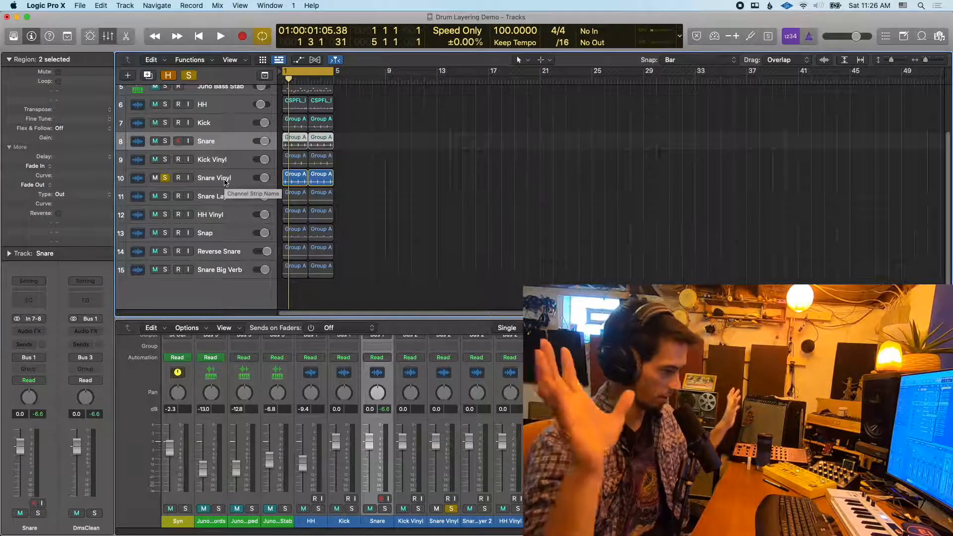
key(space)
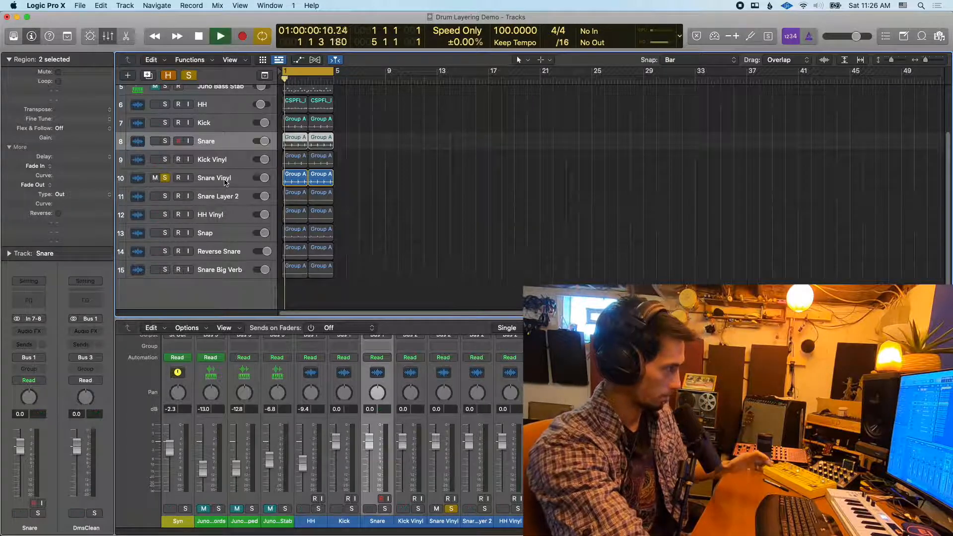
key(space)
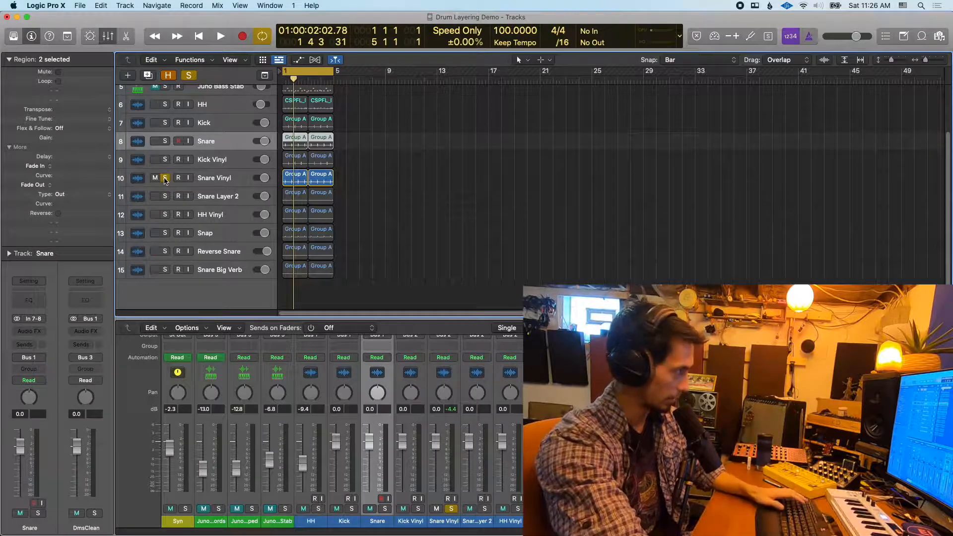
click(166, 179)
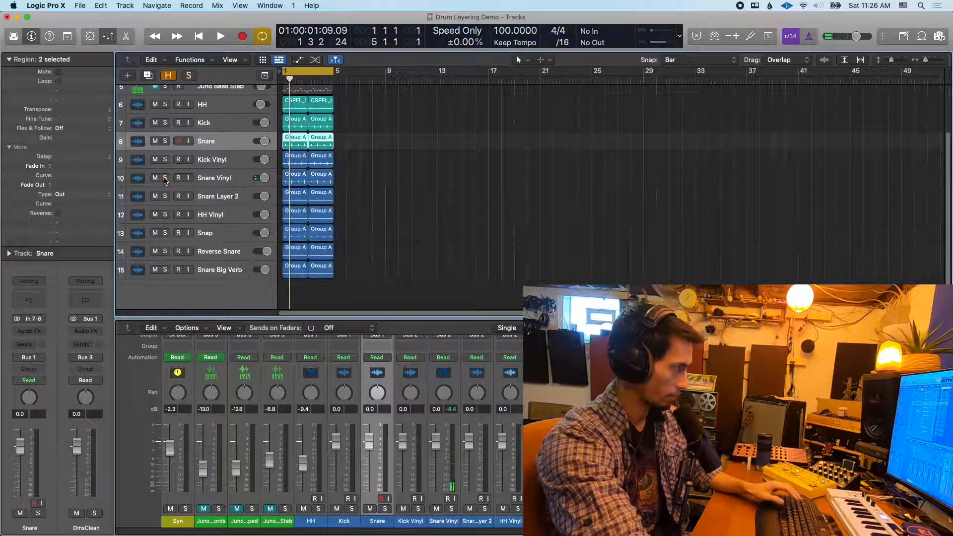
Solo the Snare Layer 2 track and play it back on its own
click(165, 196)
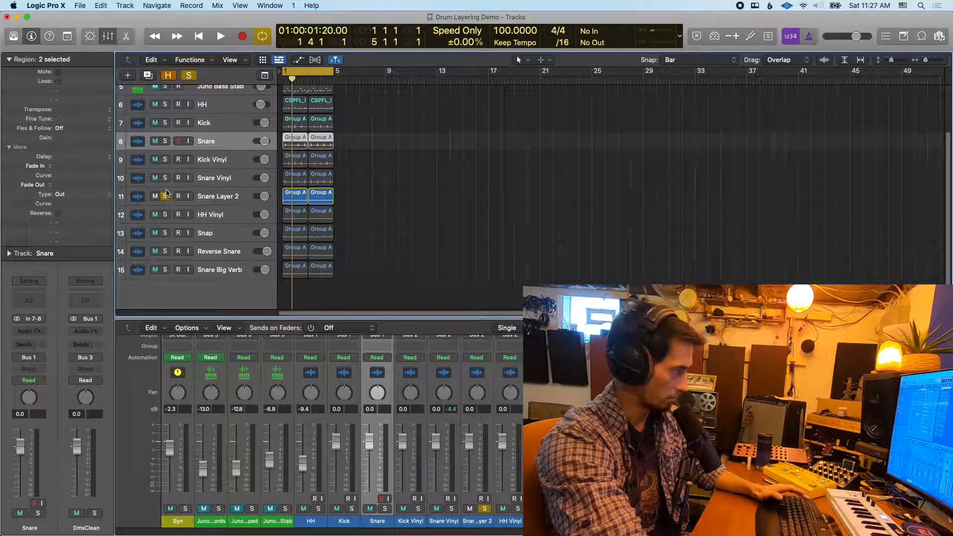
key(space)
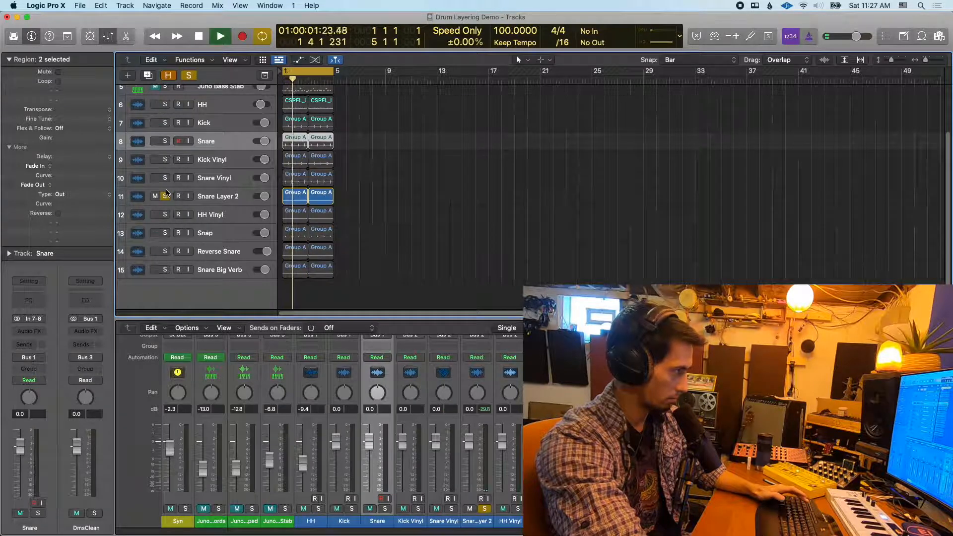
key(space)
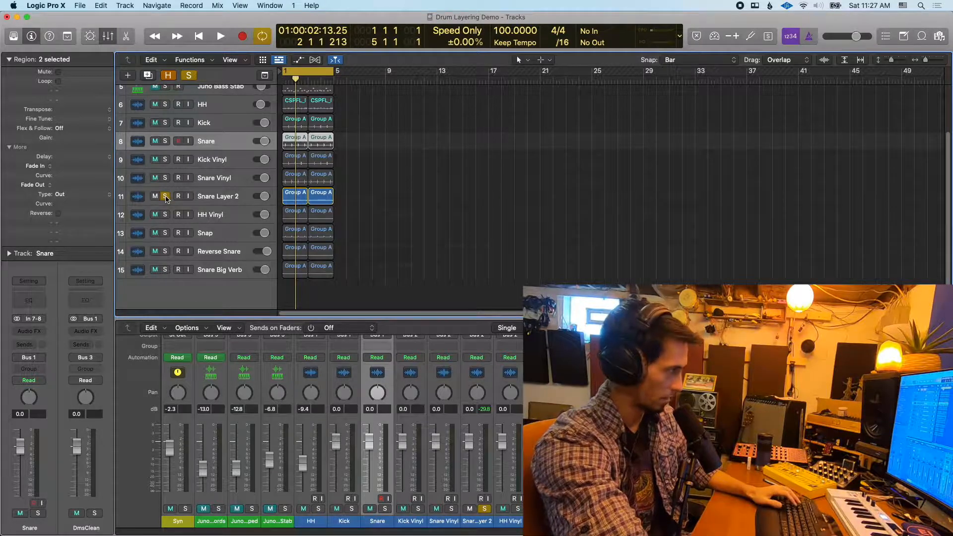
Add Snare and Snare Vinyl to the soloed Snare Layer 2, audition the three together, and clear all their solos
click(166, 179)
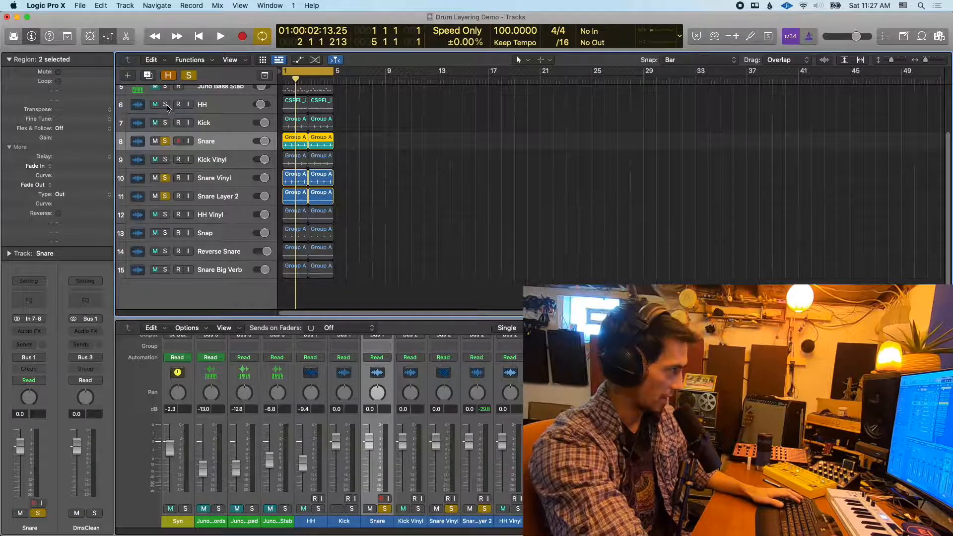
key(space)
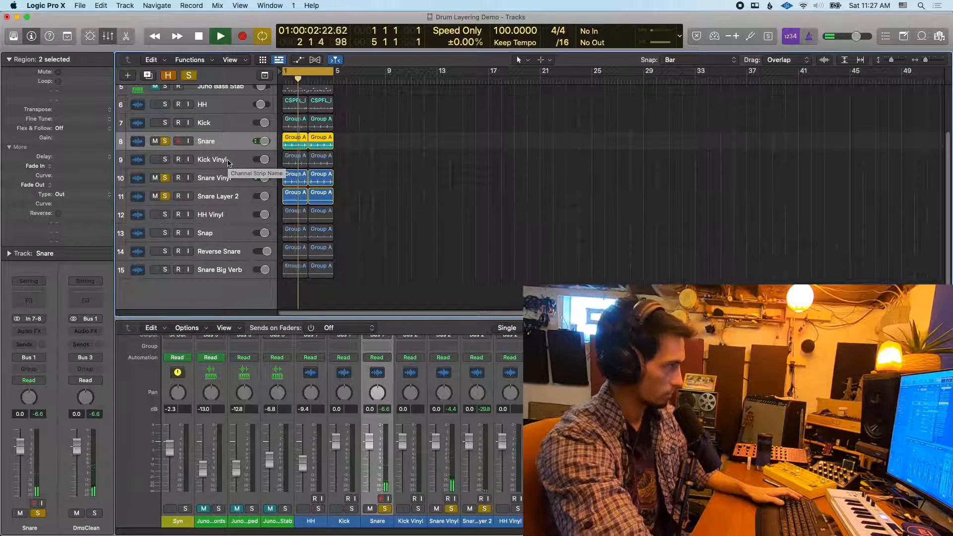
key(space)
click(165, 141)
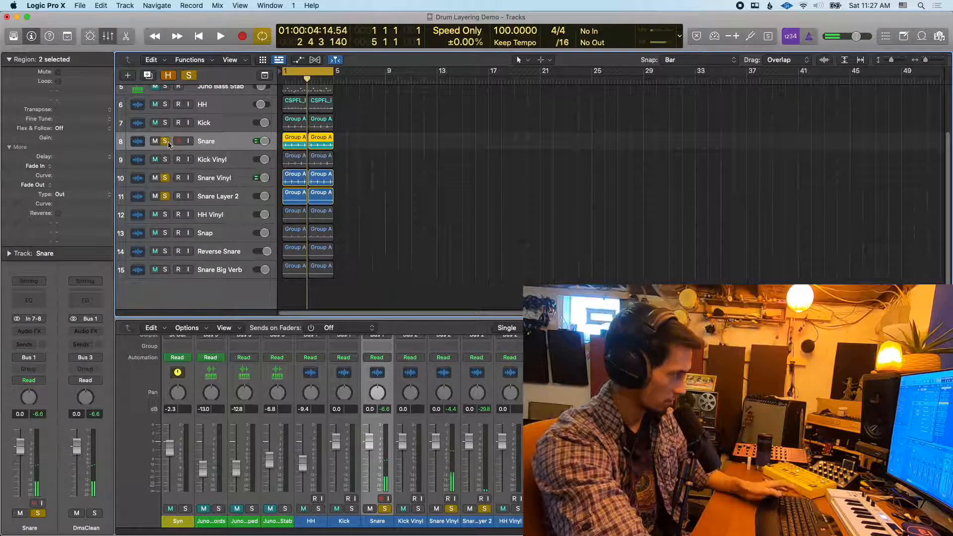
click(165, 178)
click(164, 197)
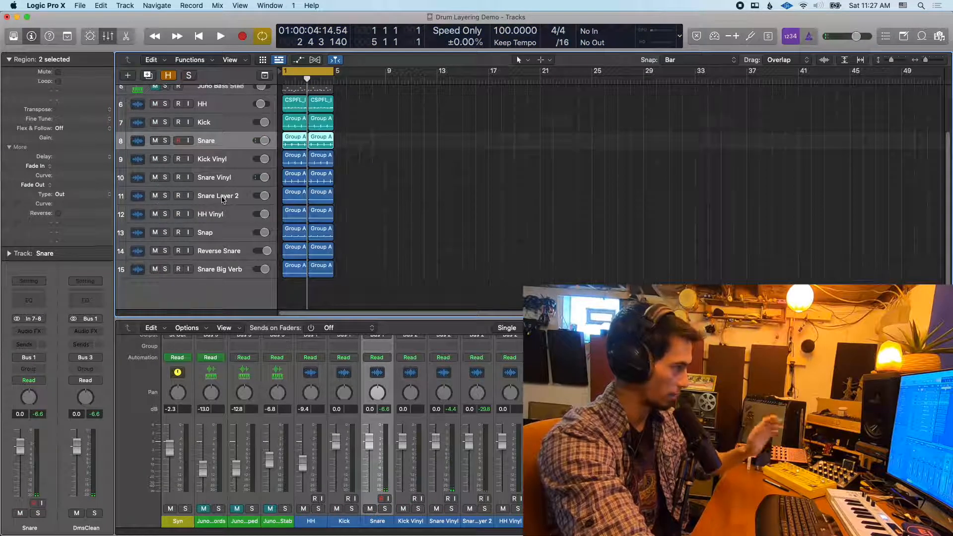
Solo the HH Vinyl track and play it back on its own
scroll(217, 199, down, 1)
click(166, 198)
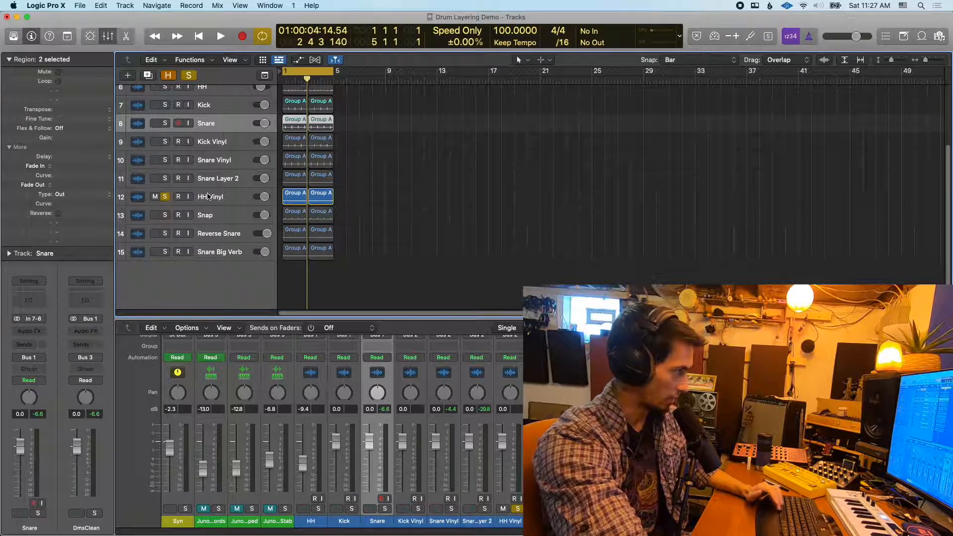
key(space)
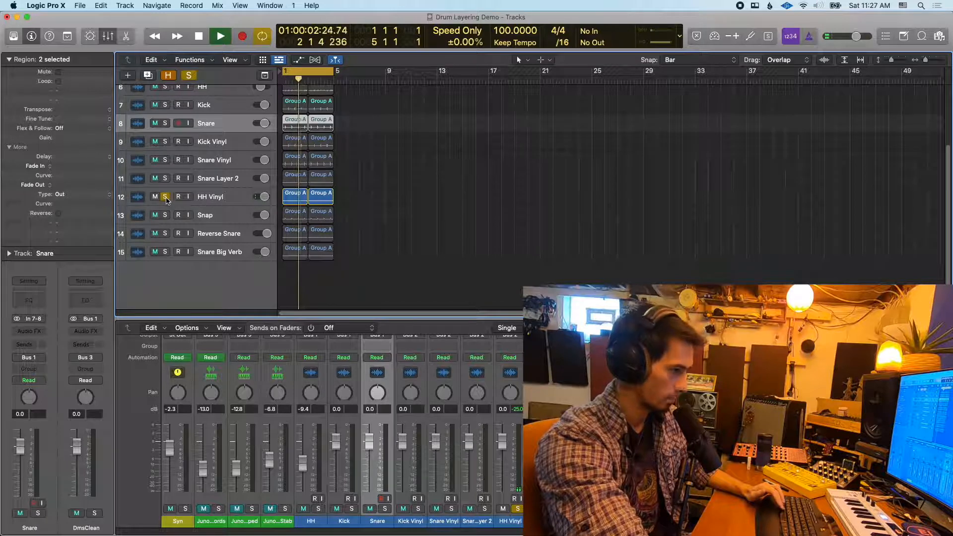
key(space)
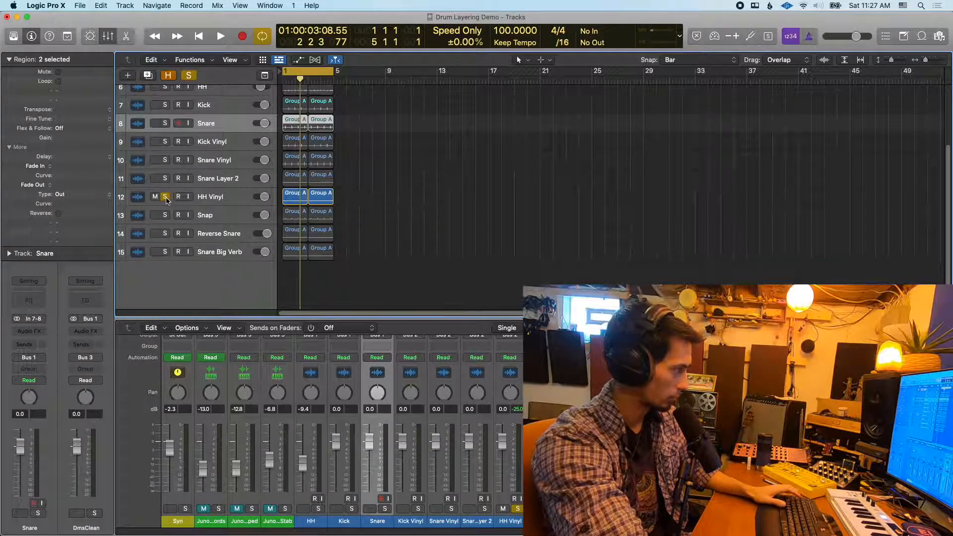
Add the original HH track to the soloed HH Vinyl, audition the two together, and clear both solos
scroll(168, 107, up, 2)
click(165, 104)
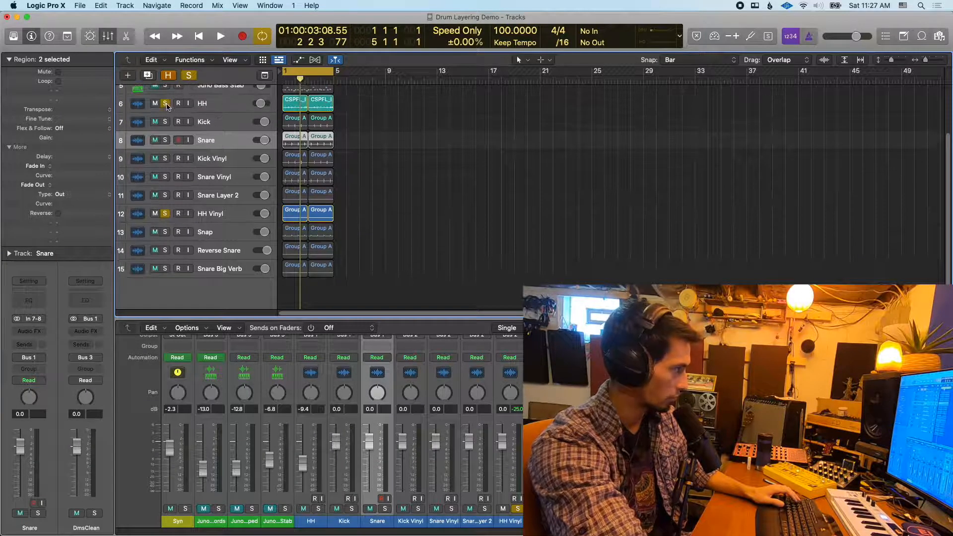
key(space)
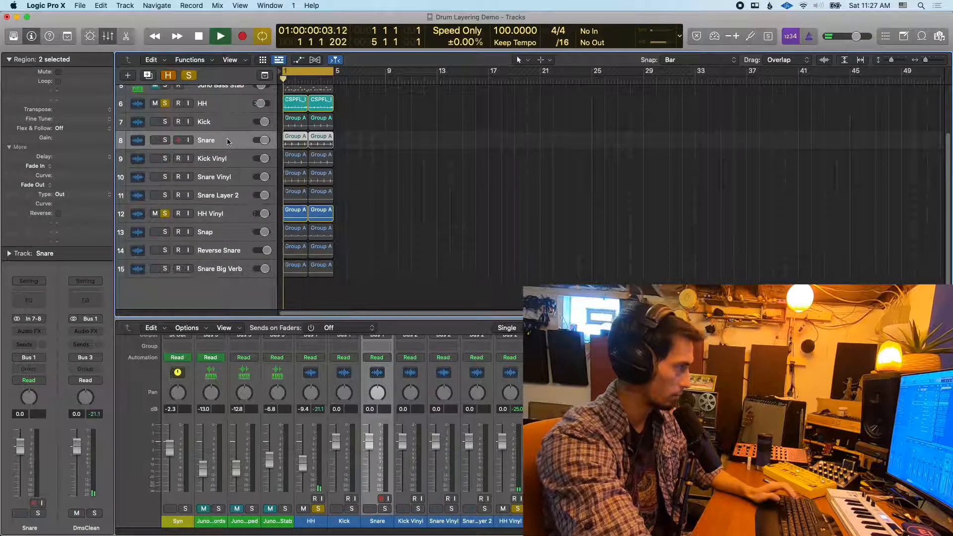
key(space)
alt+click(165, 104)
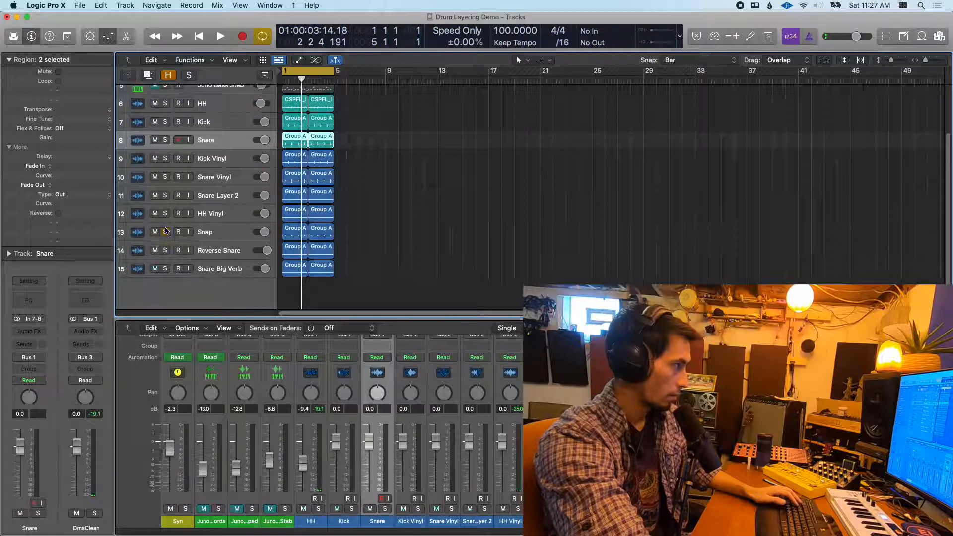
Audition the Snap track on its own in solo and clear the solo
click(165, 232)
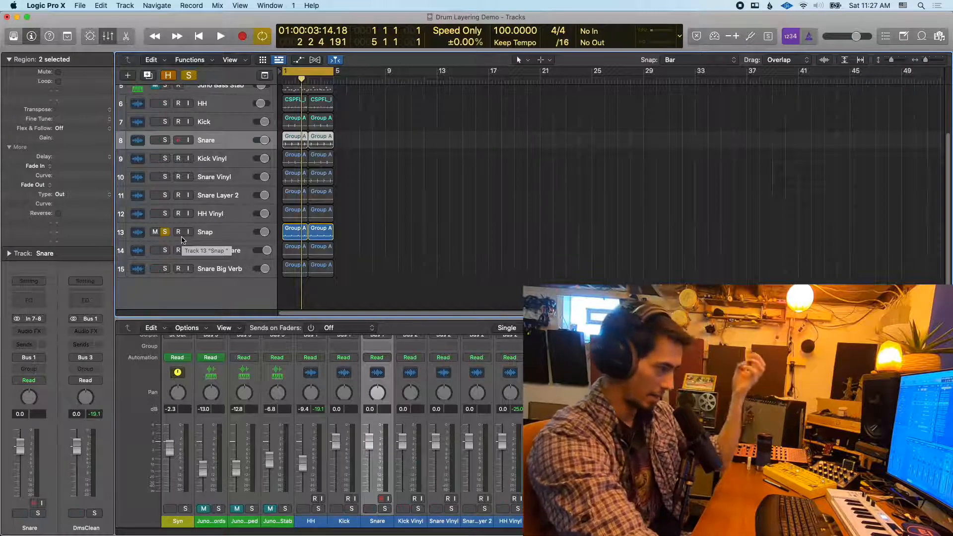
key(space)
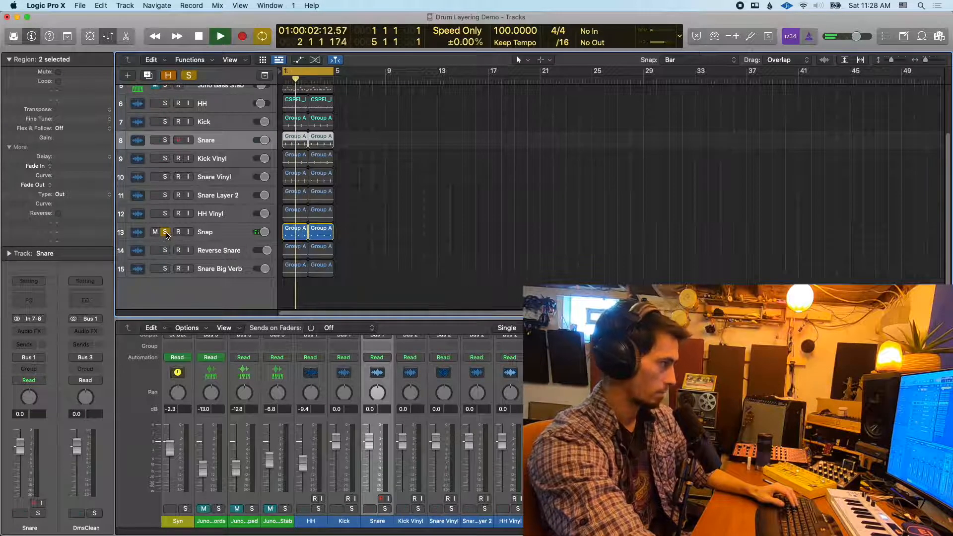
key(space)
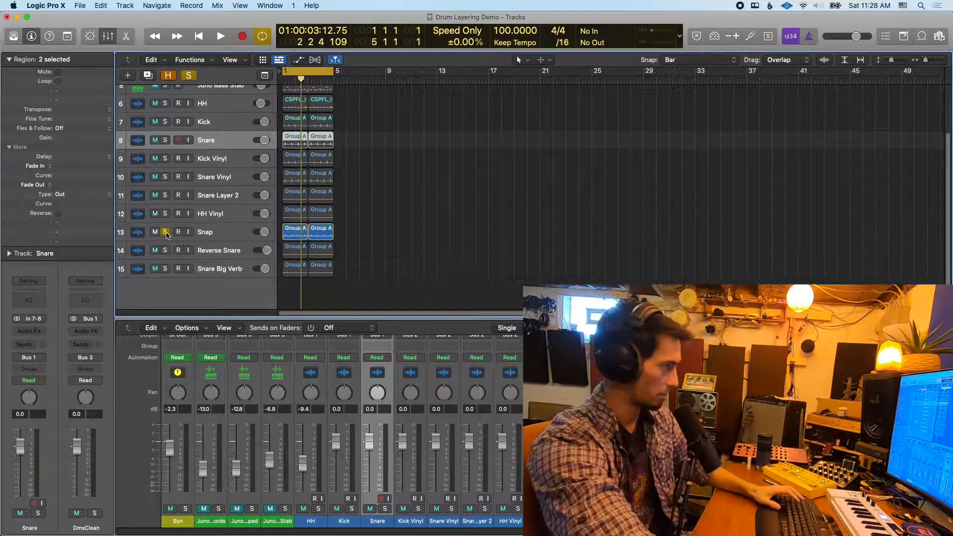
key(space)
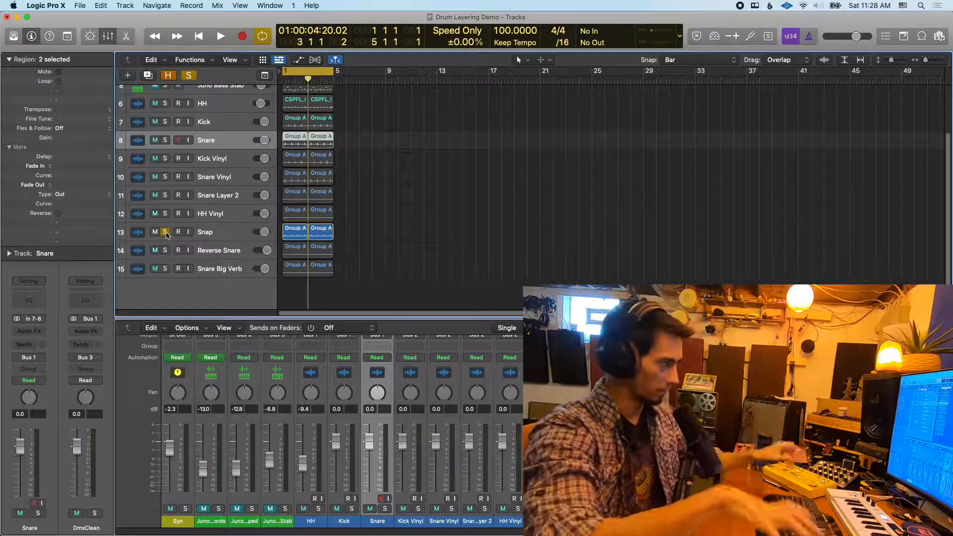
click(165, 233)
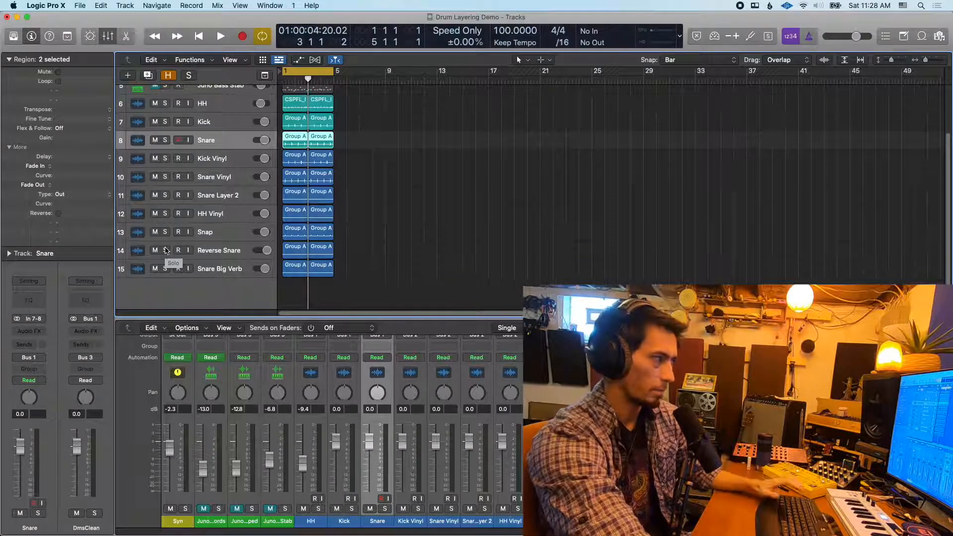
Solo Reverse Snare, add Snap and Snare to it during playback, and clear all three solos
click(166, 250)
scroll(213, 249, down, 1)
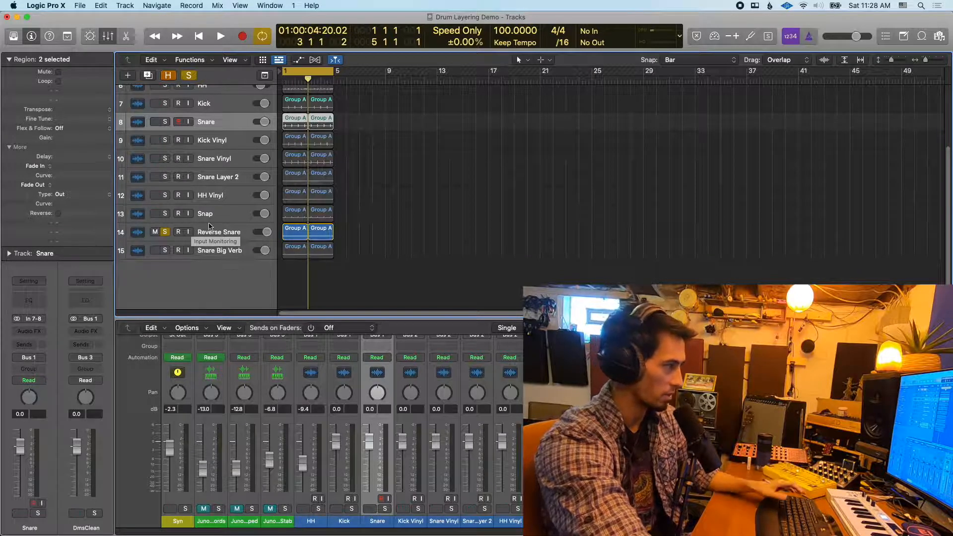
key(space)
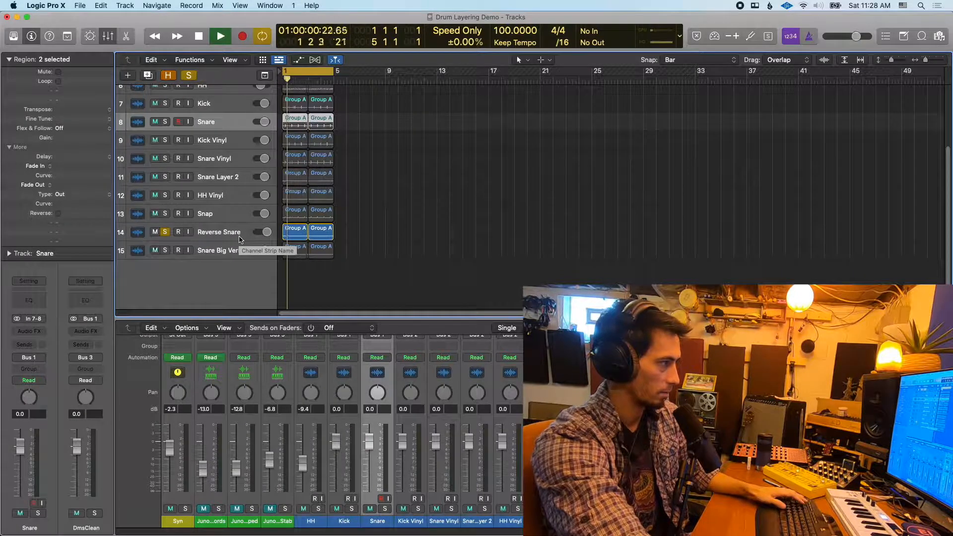
click(166, 214)
key(ctrl+s)
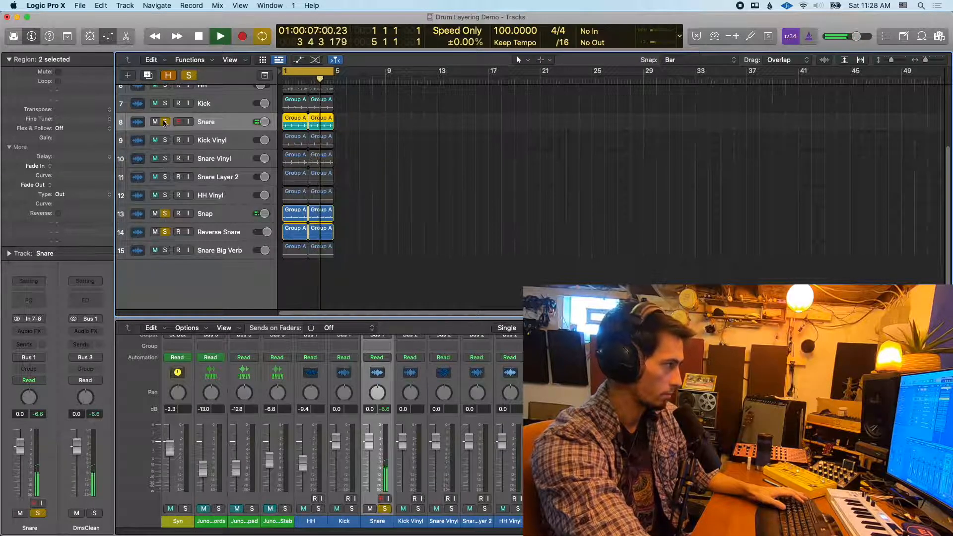
key(space)
drag(165, 122, 165, 232)
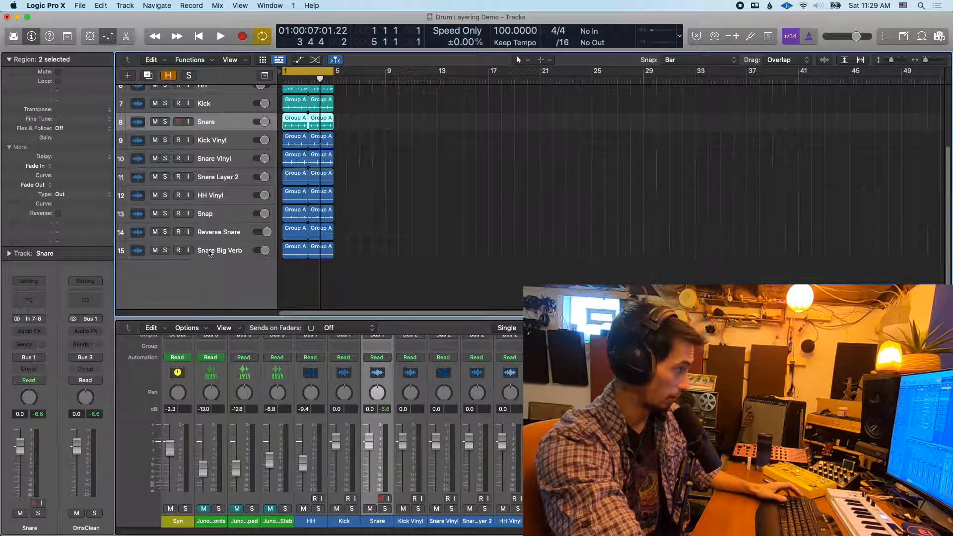
Select the Snare Big Verb track, solo it, and play it on its own
click(166, 257)
click(165, 250)
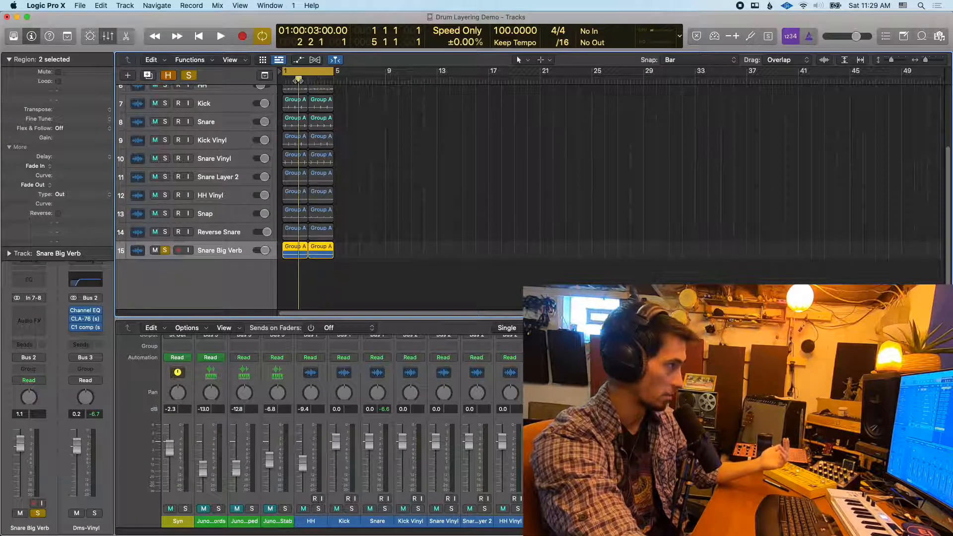
key(space)
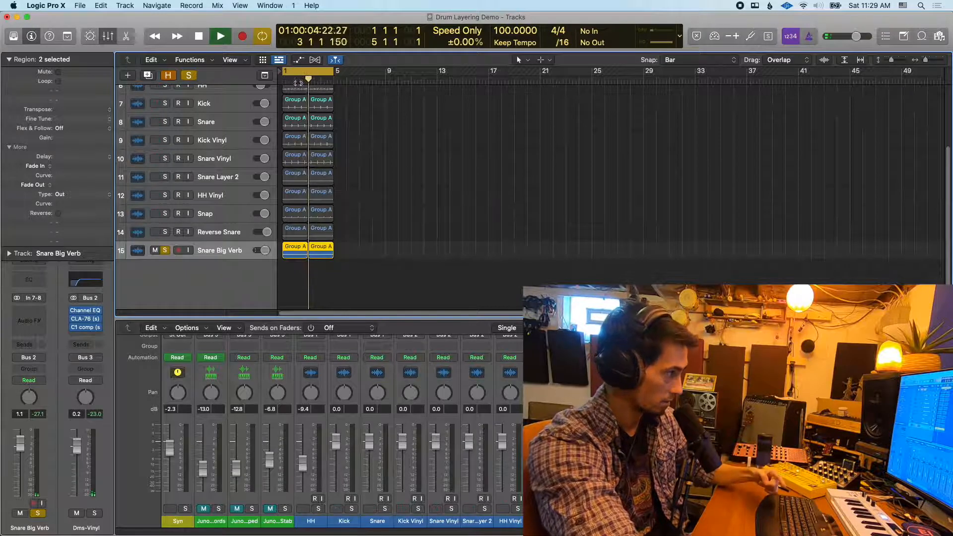
key(space)
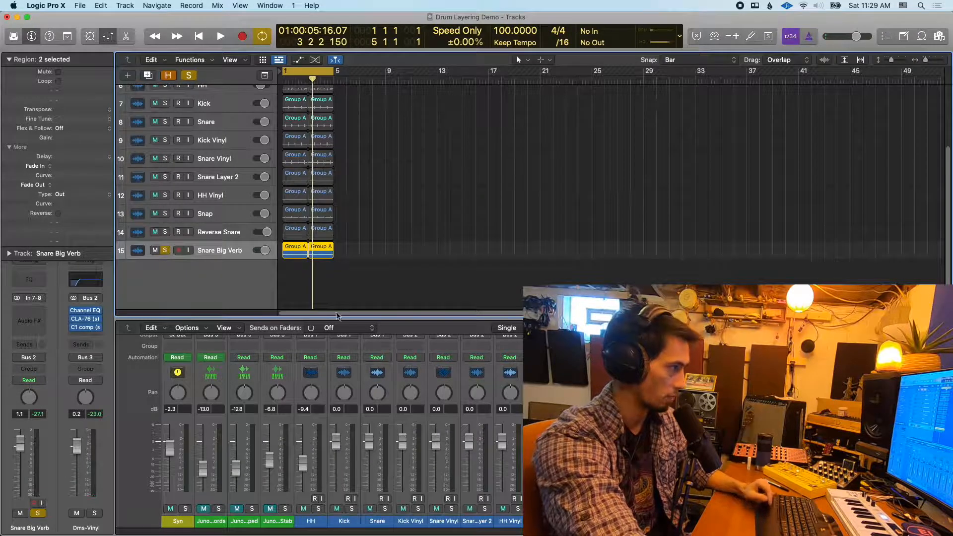
Audition the soloed Snare Big Verb with cycling off, from near the end of its regions and from about bar 2, and clear its solo
mouse_move(332, 253)
mouse_down()
mouse_move(357, 255)
mouse_move(331, 256)
mouse_up()
click(332, 78)
key(space)
key(space)
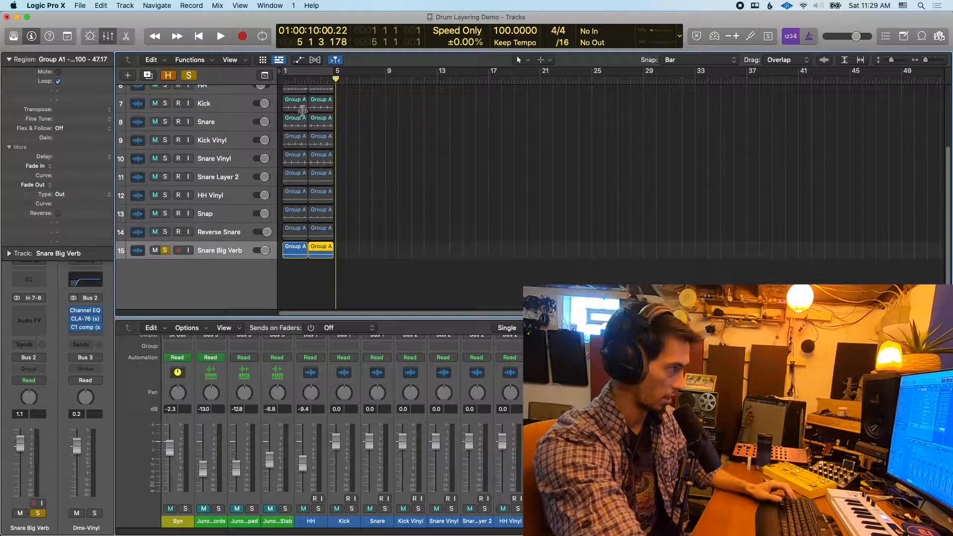
click(295, 78)
key(space)
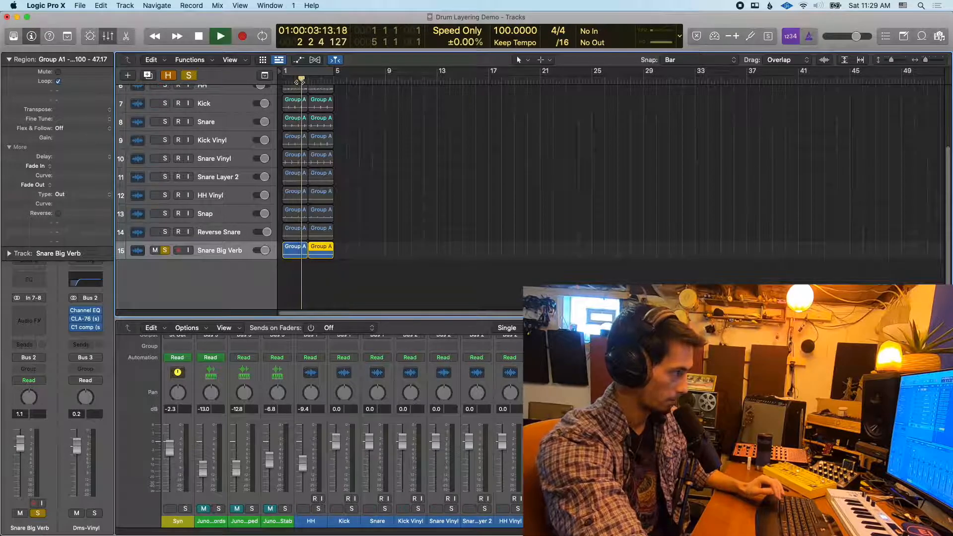
key(space)
key(s)
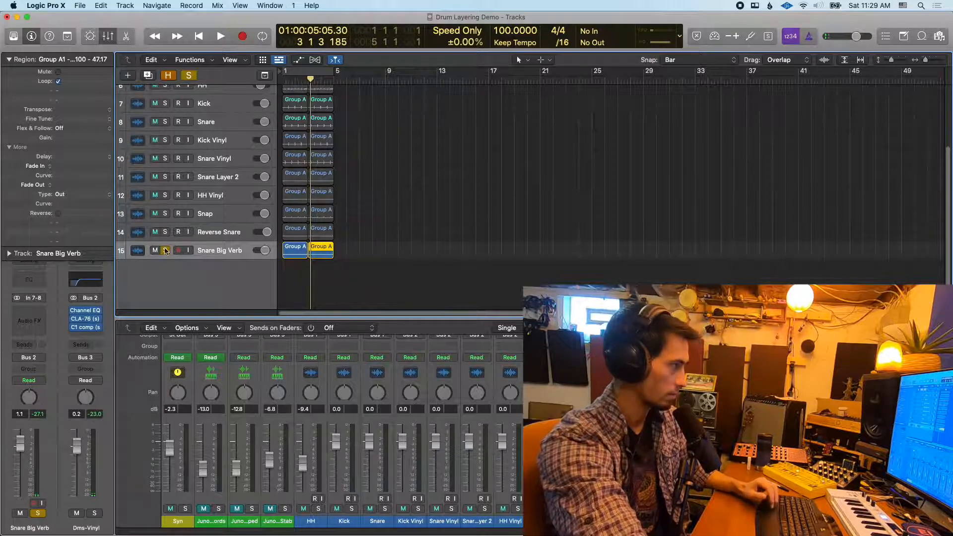
Turn the cycle range back on from bar 1 to bar 5 and play all the drum tracks together
scroll(296, 171, up, 1)
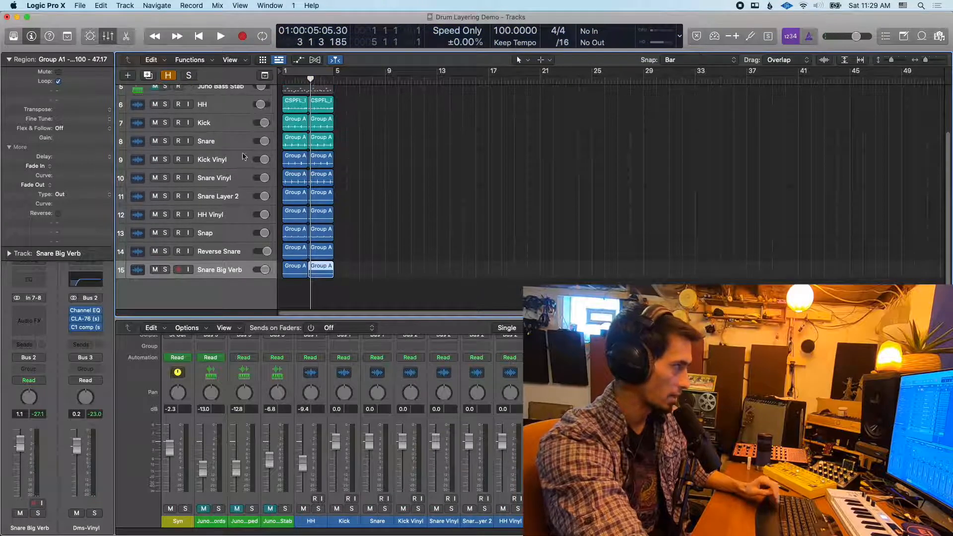
click(323, 73)
scroll(392, 157, up, 4)
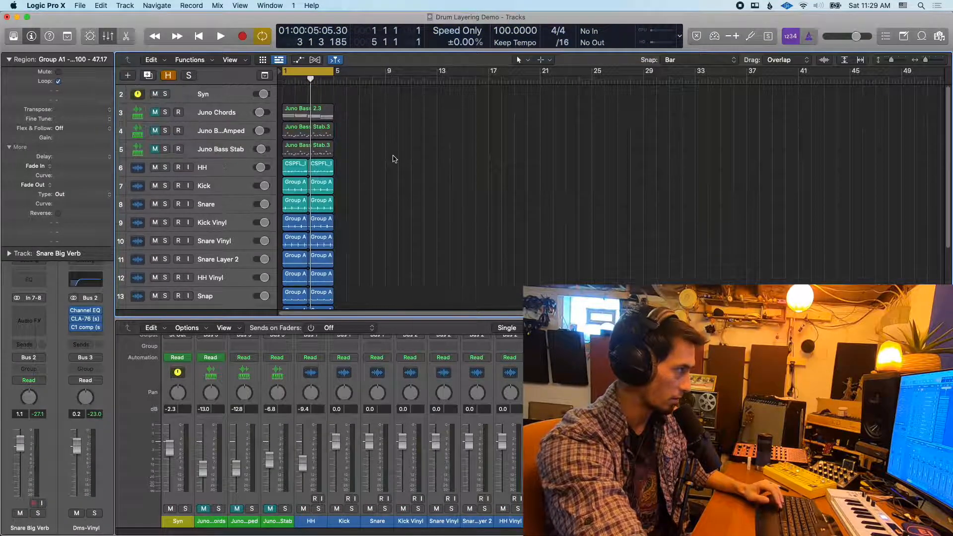
scroll(391, 157, down, 5)
scroll(392, 157, up, 1)
key(space)
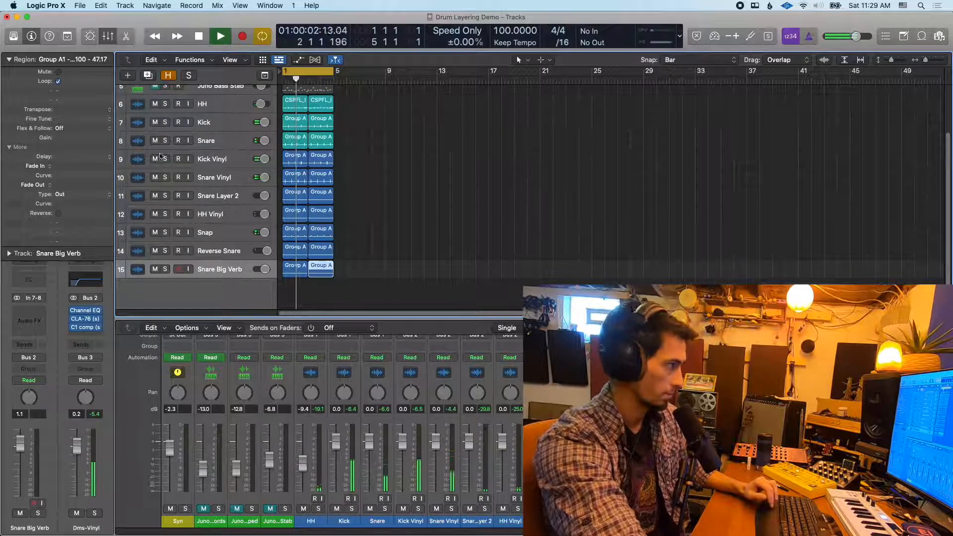
key(space)
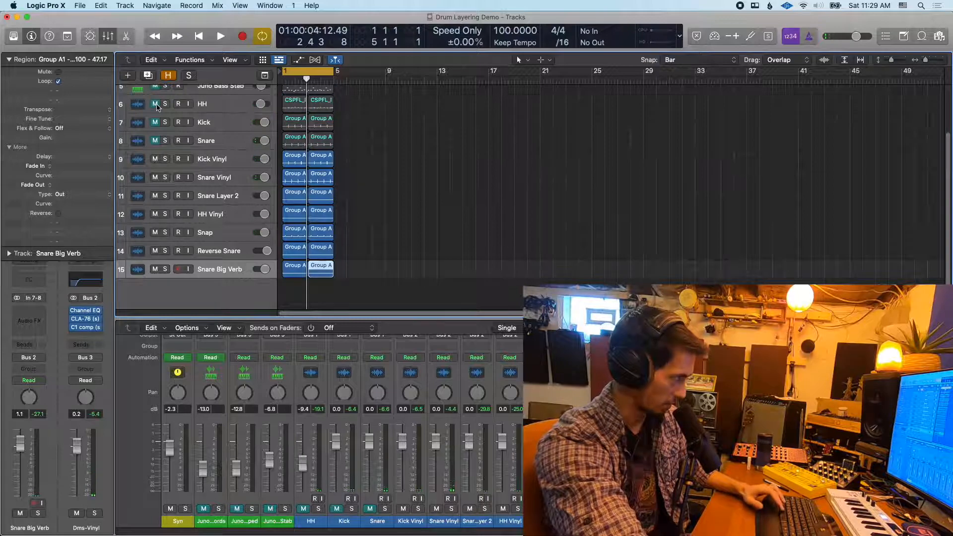
Audition the vinyl and extra layers with HH, Kick and Snare muted, and unmute the original tracks
key(space)
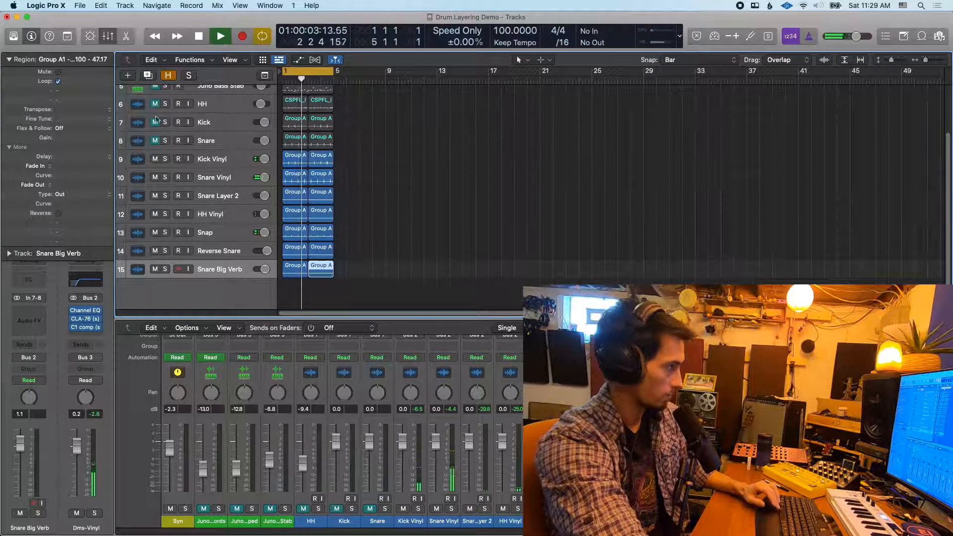
click(155, 141)
key(space)
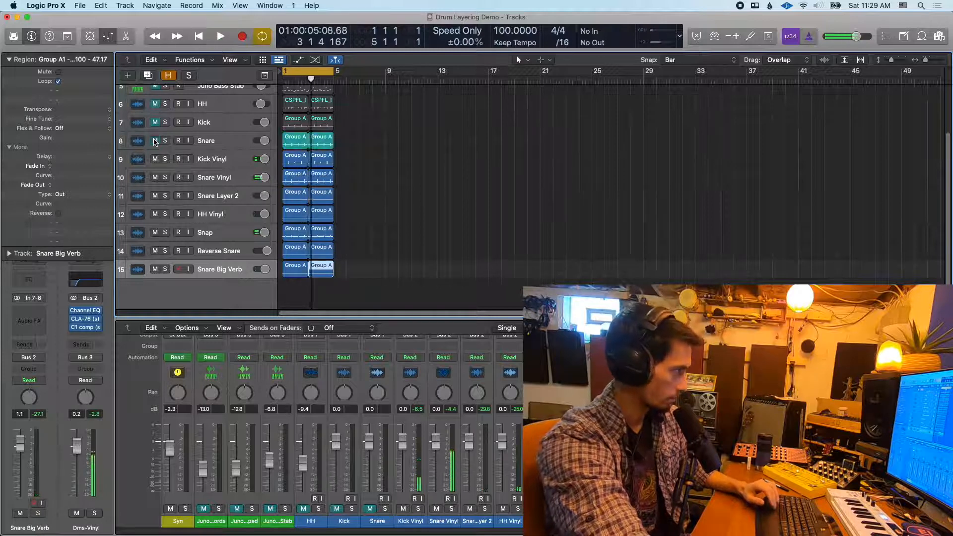
Mute all layer tracks from Kick Vinyl to Snare Big Verb and play only the original HH, Kick and Snare
drag(155, 159, 152, 271)
key(space)
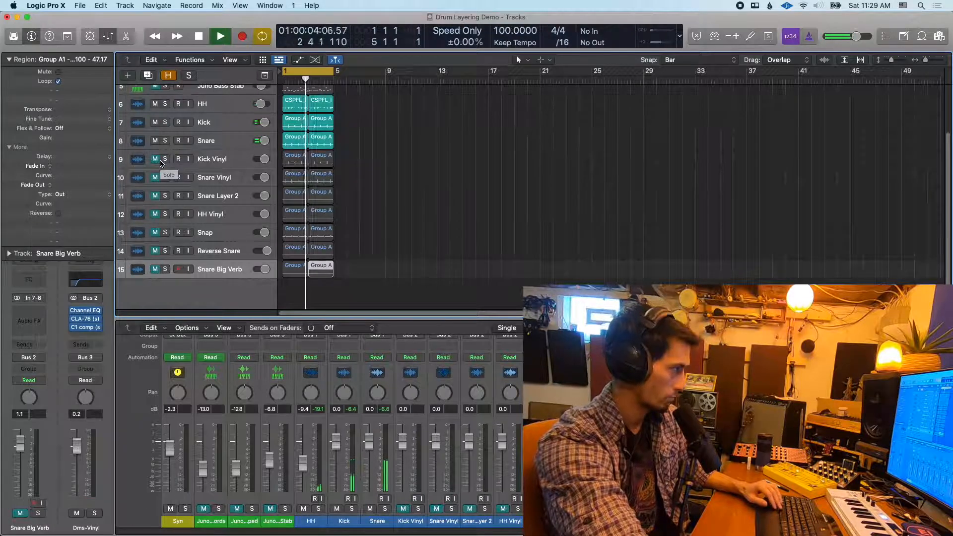
key(space)
Unmute the tracks from Kick Vinyl to Snare Big Verb and play the full layered drum mix
drag(155, 159, 153, 273)
key(space)
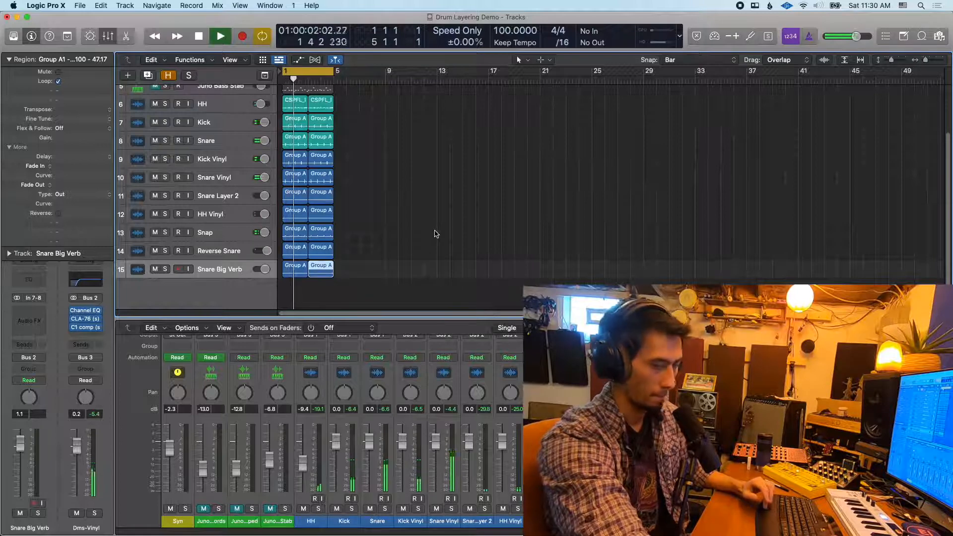
scroll(435, 234, up, 3)
scroll(436, 234, down, 4)
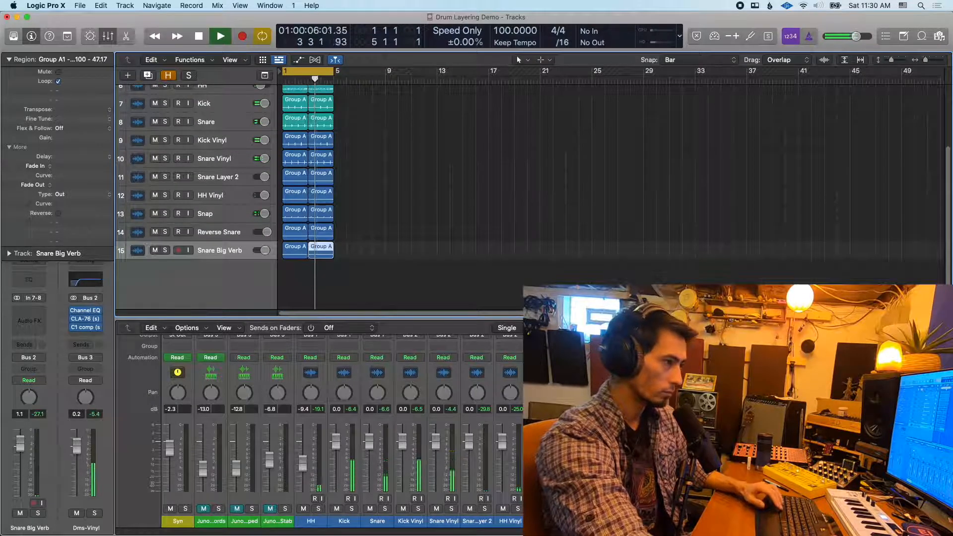
key(space)
Solo the Dms-Vinyl bus in the enlarged mixer and open its Channel EQ
drag(436, 318, 440, 182)
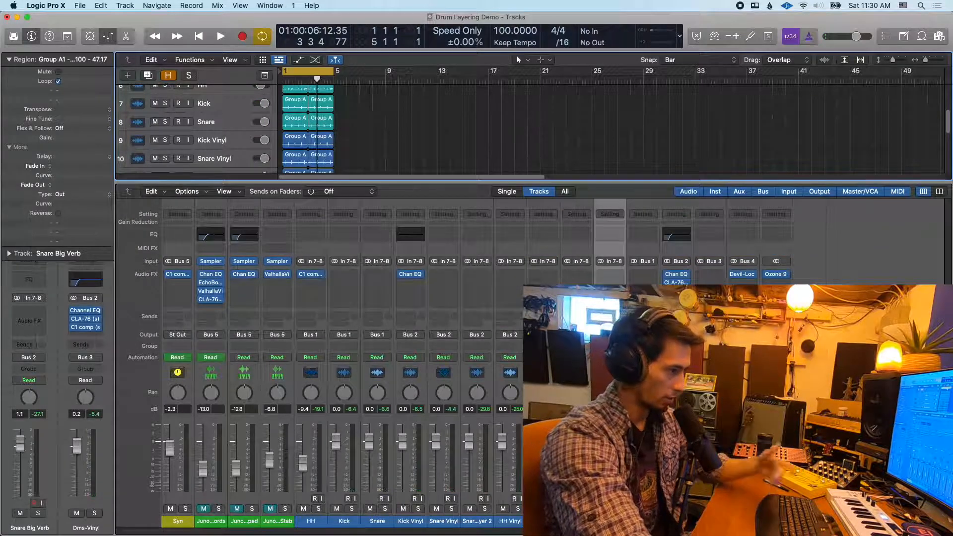
click(644, 521)
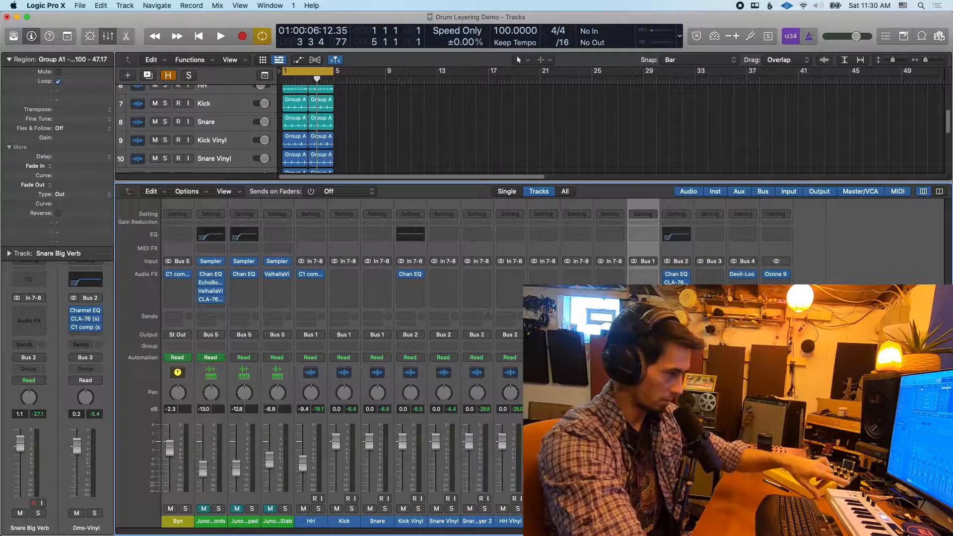
click(677, 520)
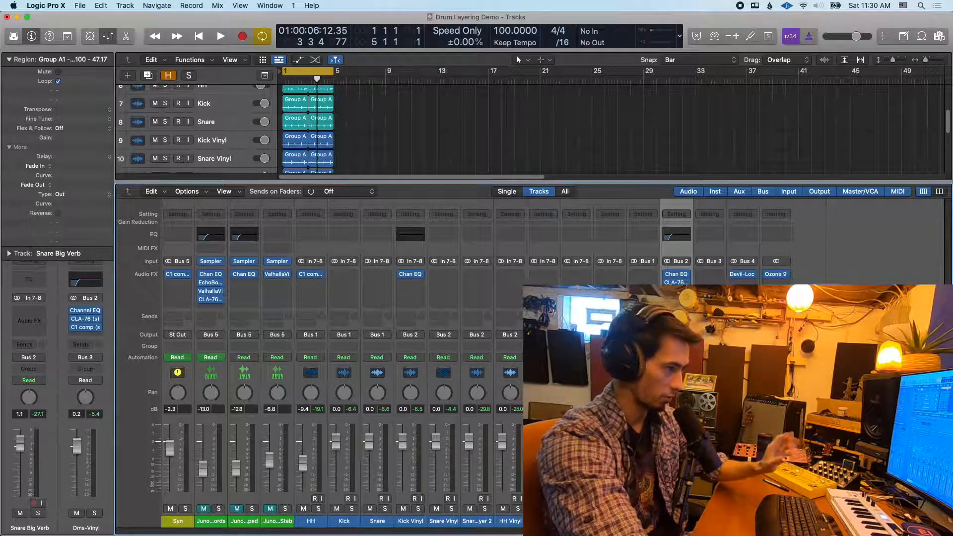
key(s)
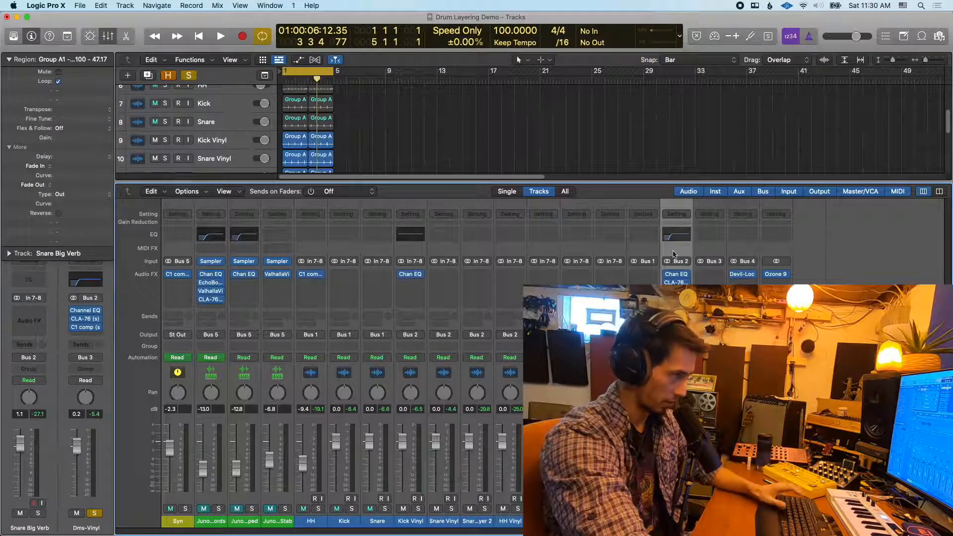
click(677, 274)
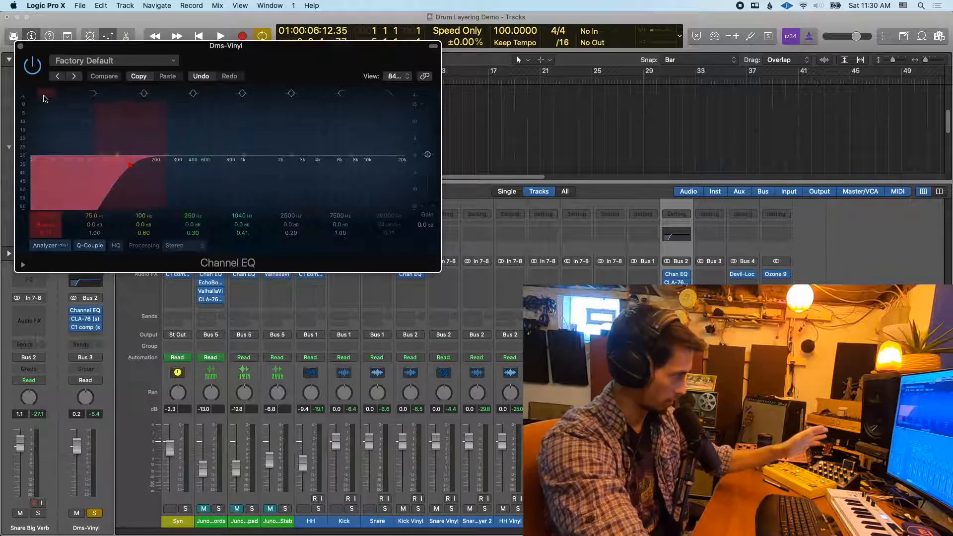
Close the Channel EQ, examine the CLA-76 compressor on the soloed Dms-Vinyl bus during playback, and close it
click(22, 47)
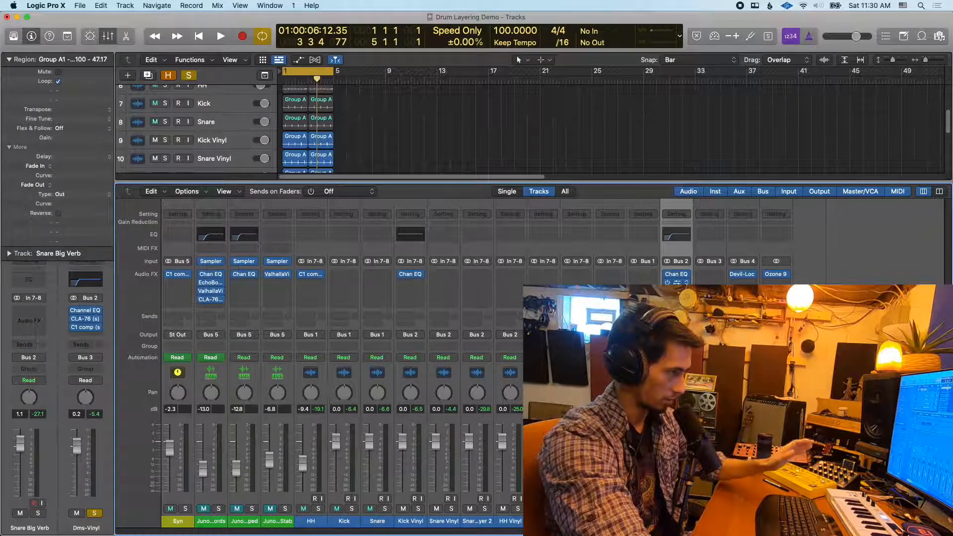
click(676, 282)
key(space)
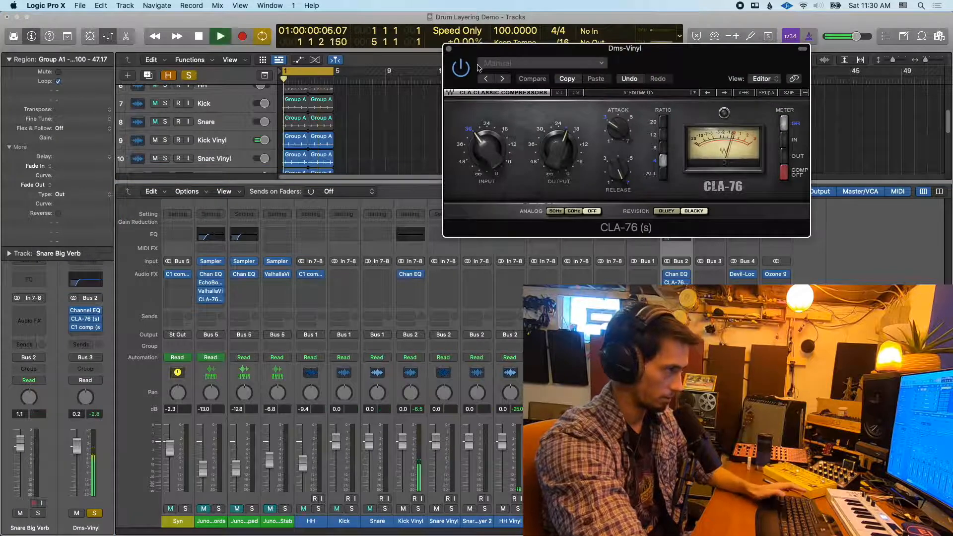
key(space)
click(449, 48)
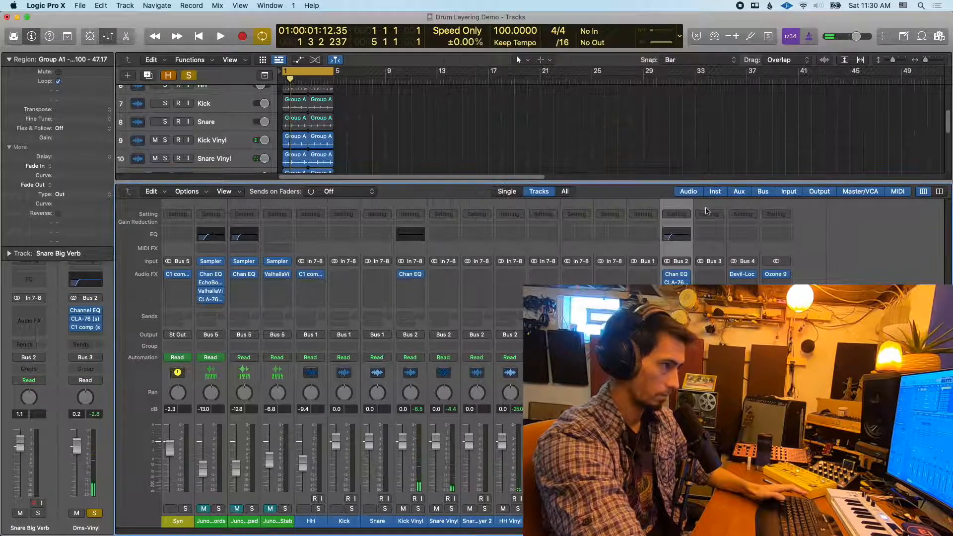
Open the C1 comp side-chained to Bus 1 on the Dms-Vinyl bus and unsolo that bus
click(677, 291)
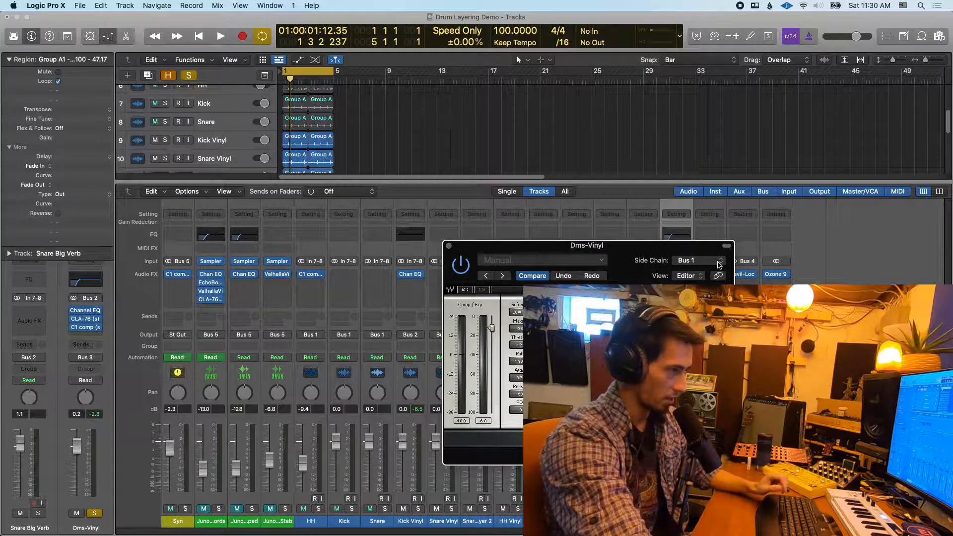
drag(686, 254, 624, 211)
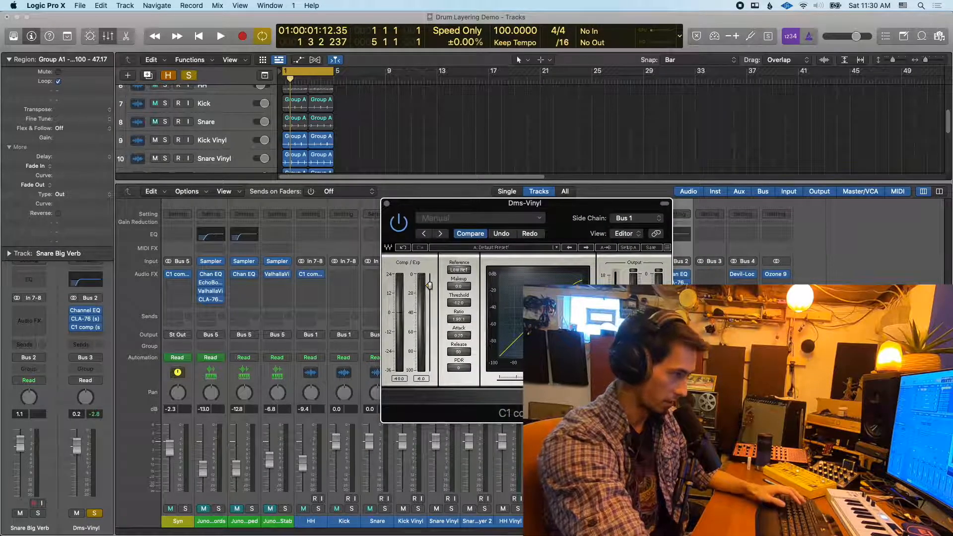
click(684, 509)
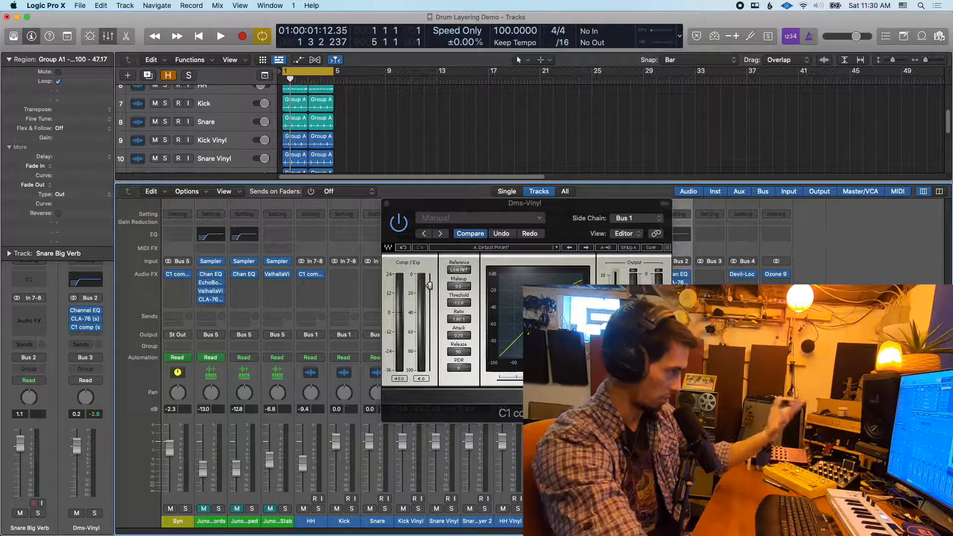
Try a lower threshold and more makeup gain in the C1 comp during playback, undo both changes, and close the plug-in
key(space)
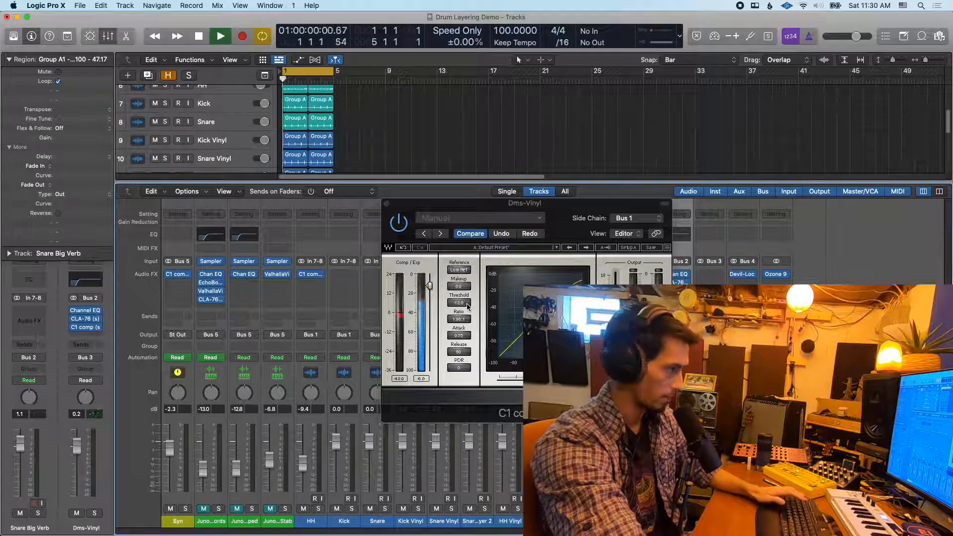
drag(468, 307, 464, 326)
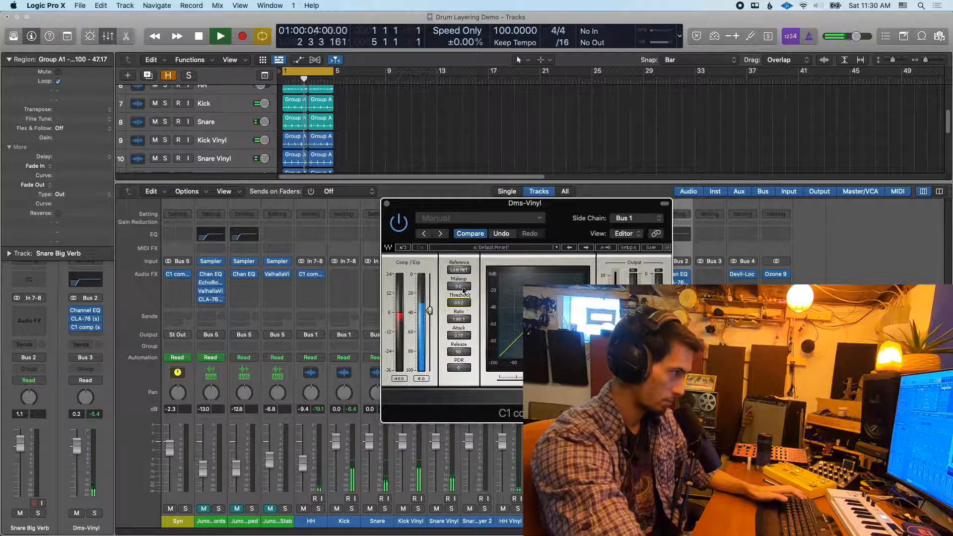
drag(461, 287, 462, 277)
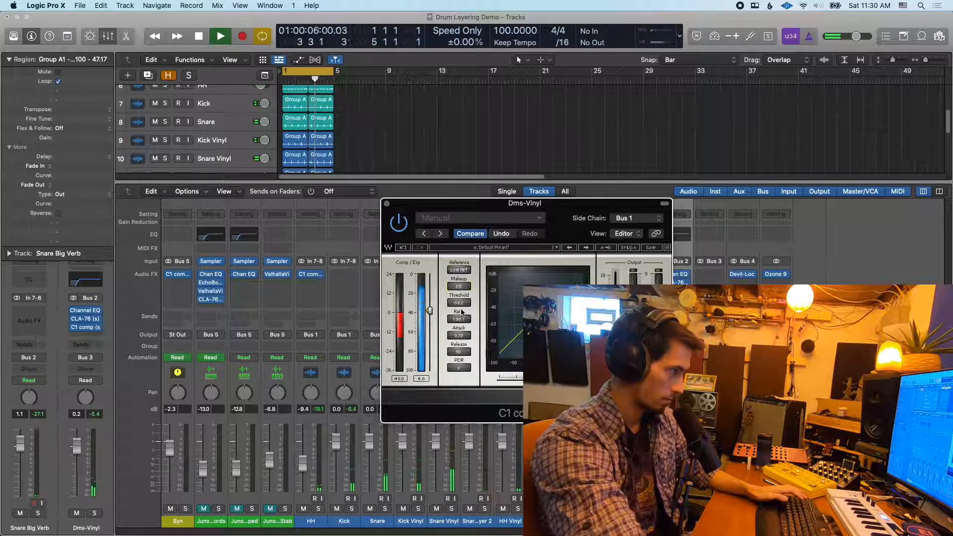
click(502, 234)
click(502, 234)
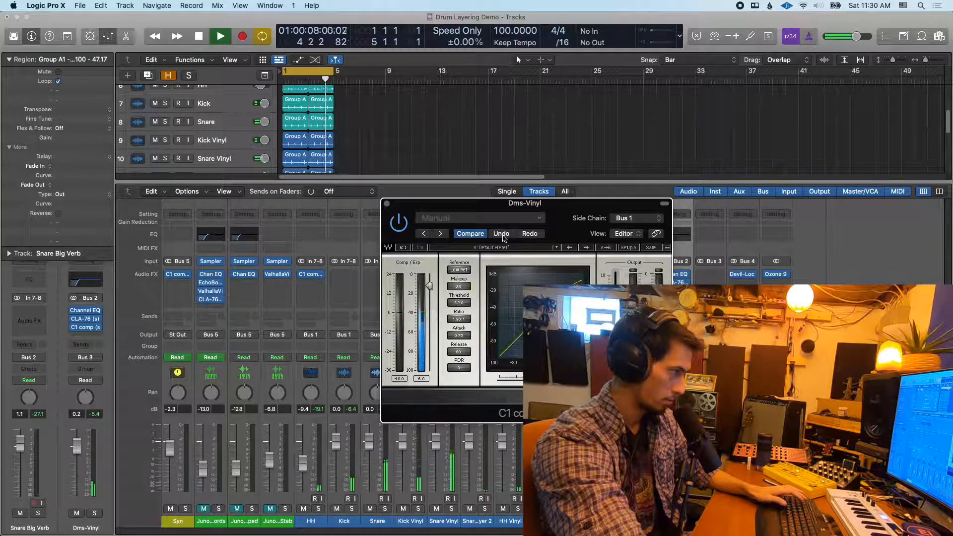
click(502, 234)
key(space)
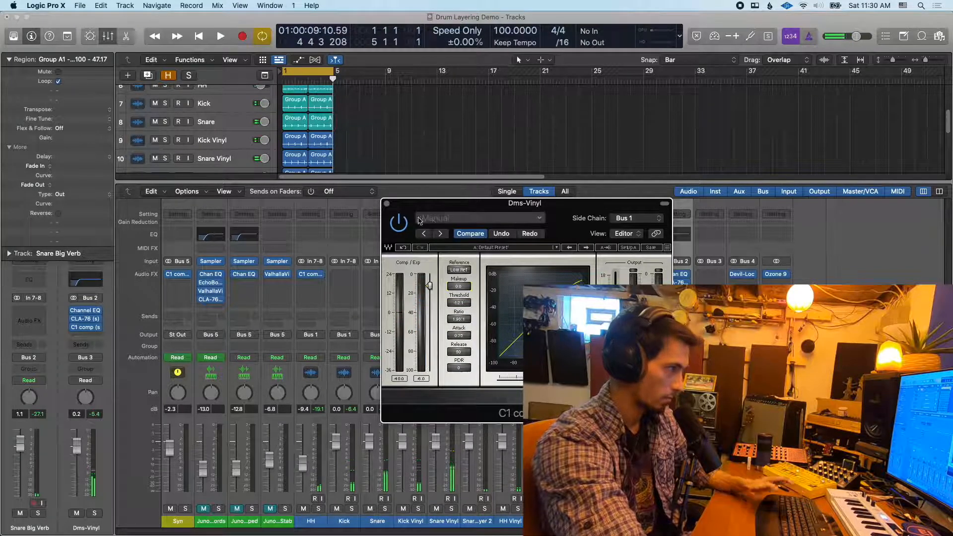
click(387, 204)
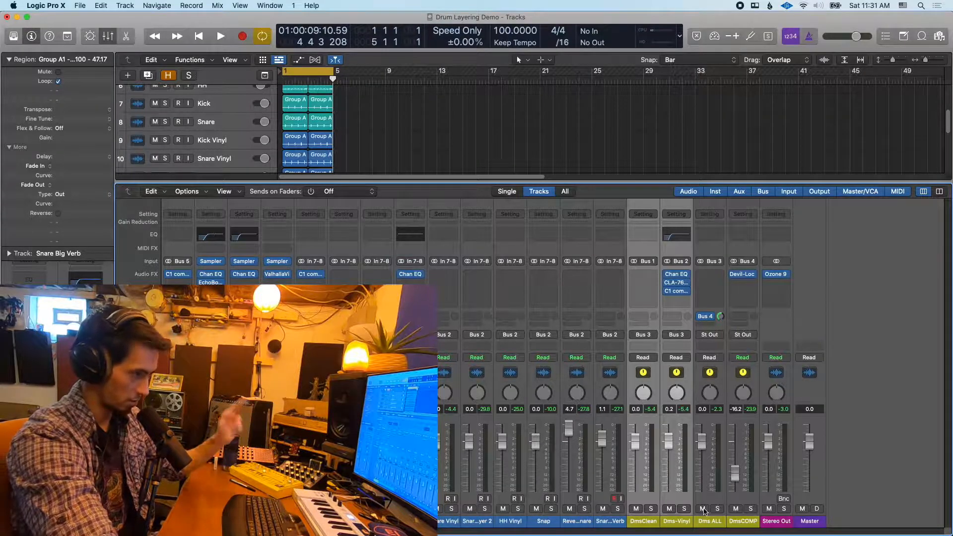
Solo the Dms ALL bus and play the combined drums
click(714, 525)
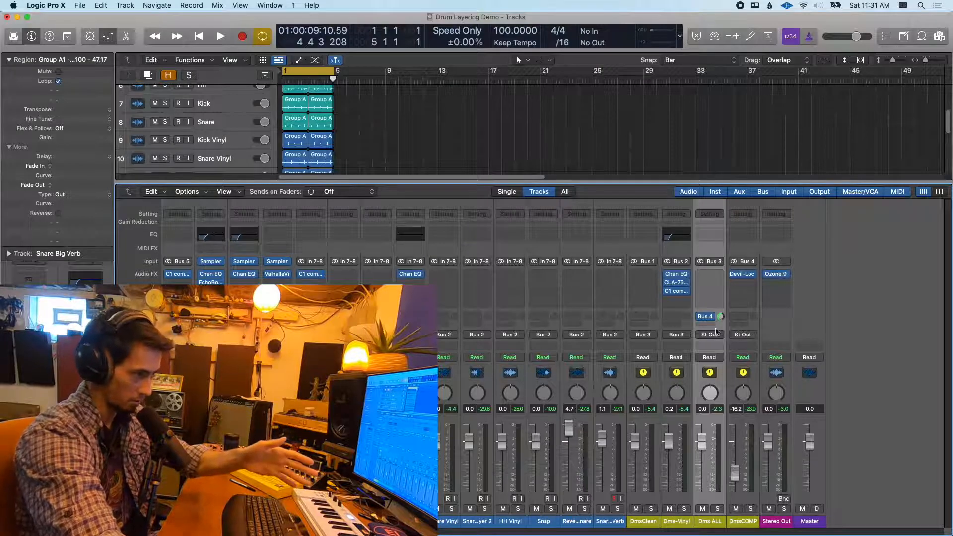
click(717, 511)
key(space)
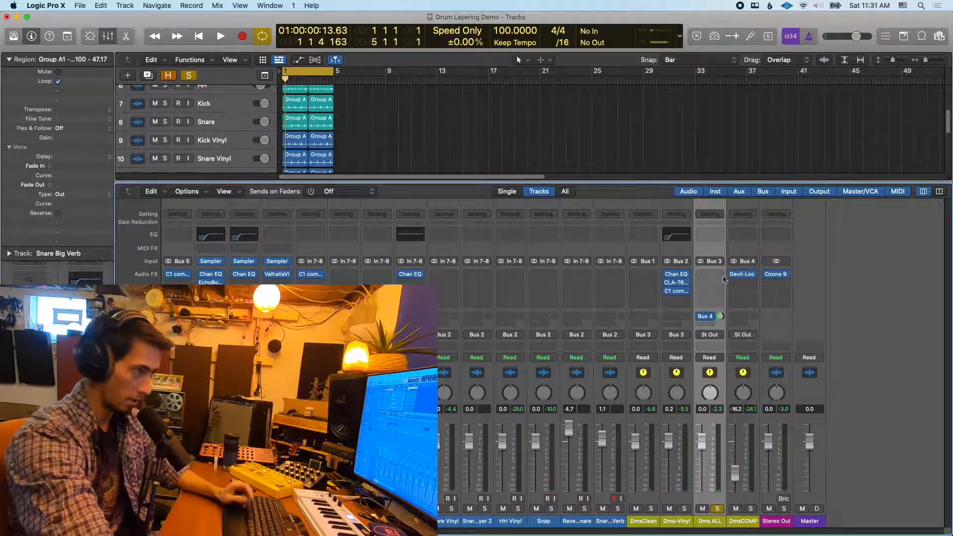
Examine the Dms ALL bus's Bus 4 send to DmsCOMP, including its send options and the list of available buses
click(711, 317)
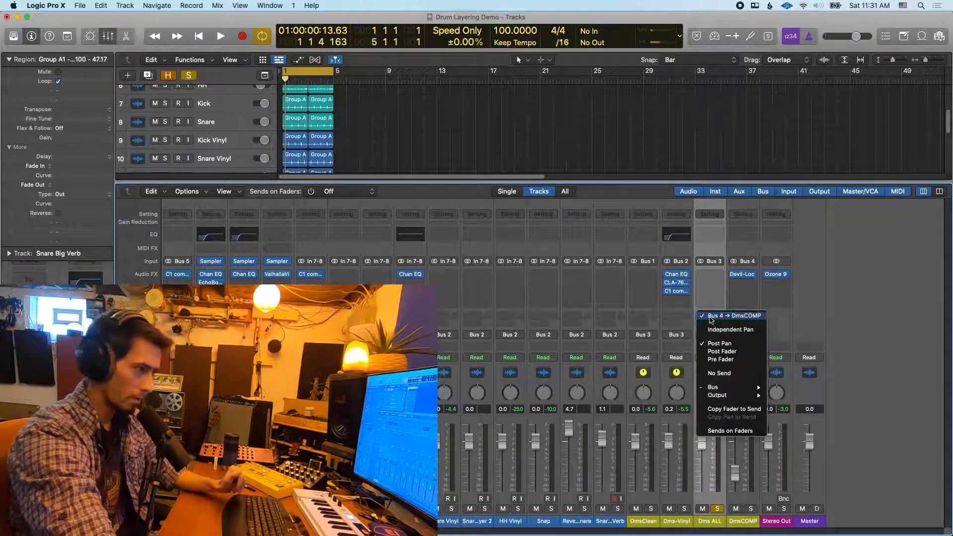
click(713, 296)
click(714, 300)
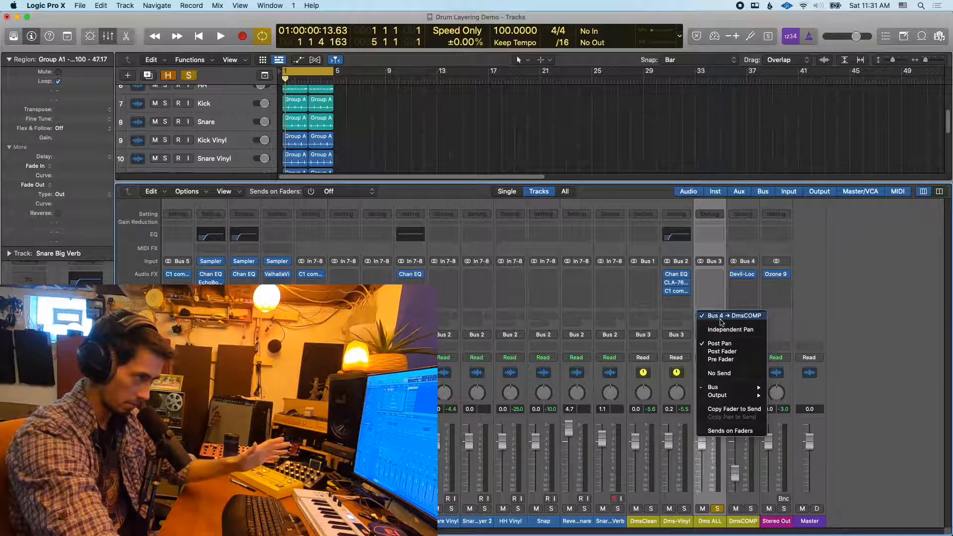
mouse_move(723, 389)
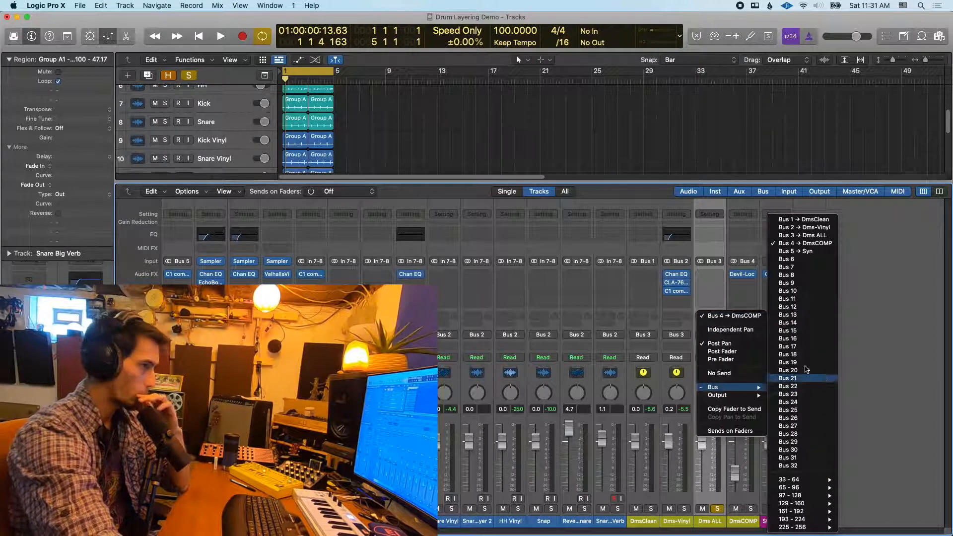
click(738, 248)
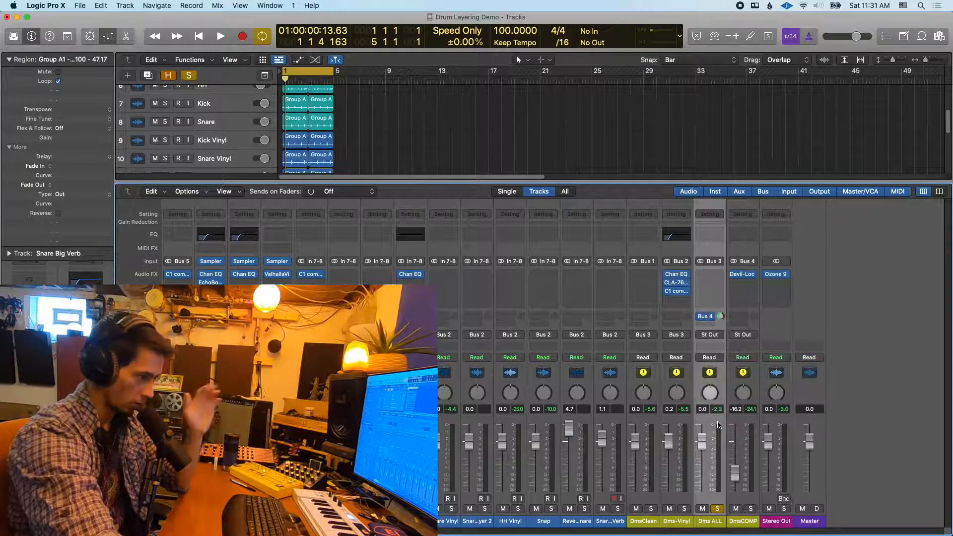
Solo the DmsCOMP bus instead of Dms ALL, raise its fader to -5.1 dB, and play the compressed drums alone
click(746, 522)
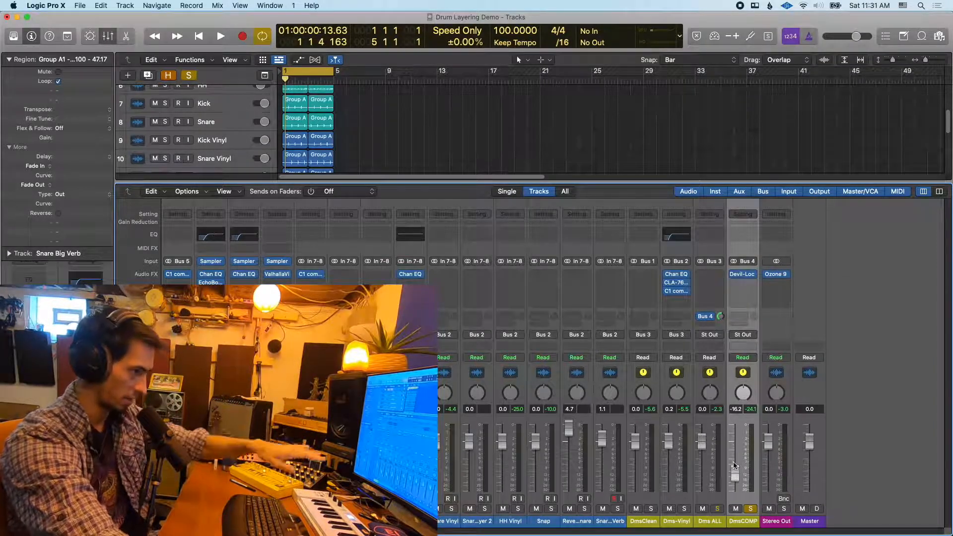
click(752, 510)
key(space)
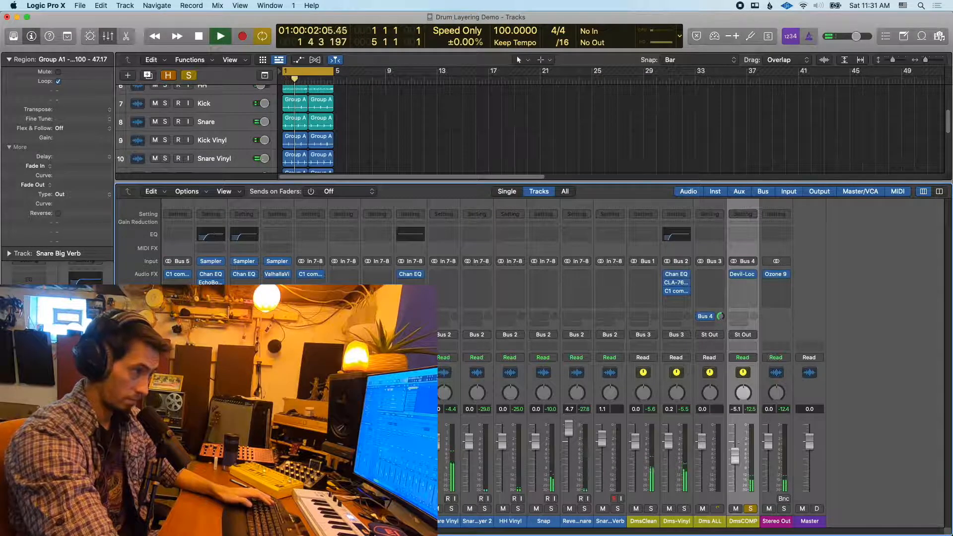
mouse_move(744, 276)
key(space)
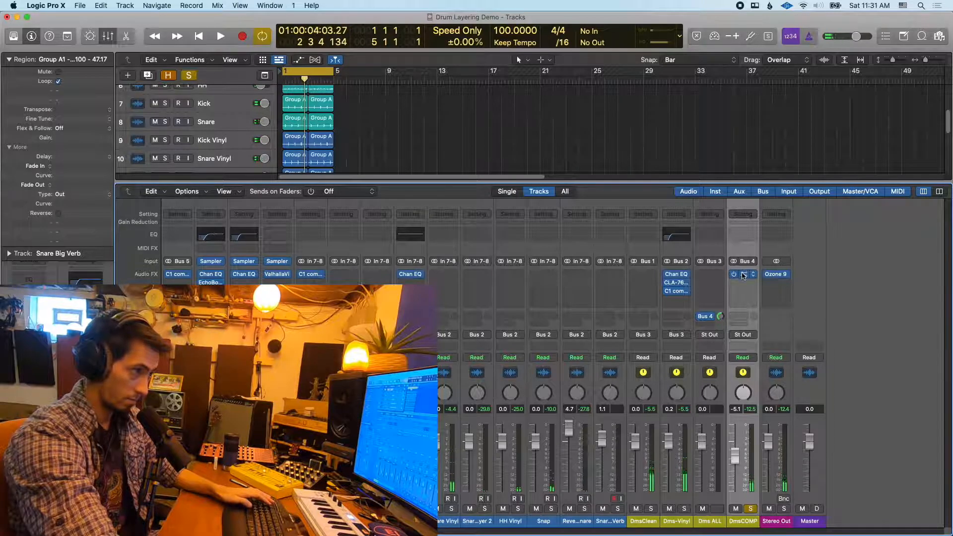
key(space)
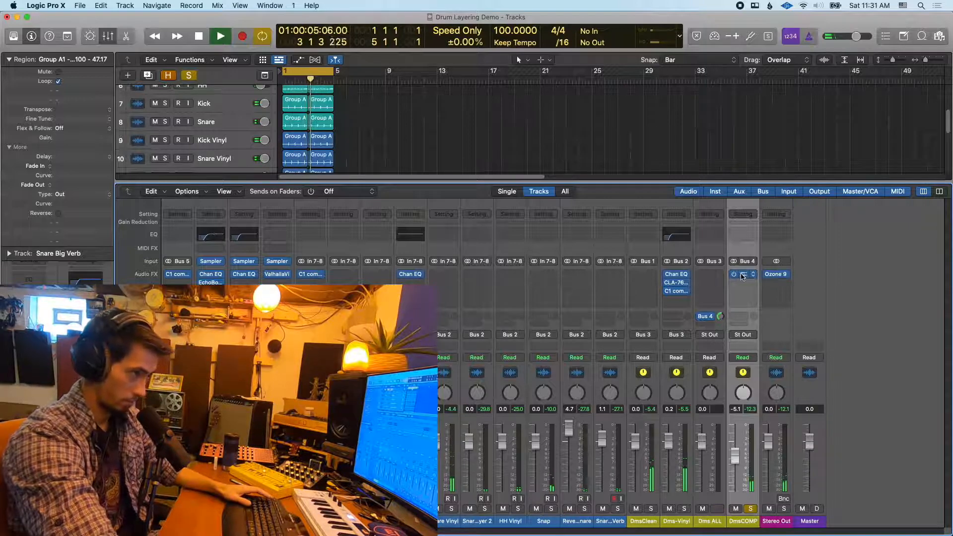
key(space)
Open Devil-Loc Deluxe on the DmsCOMP bus, try another Crunch amount during playback, restore the compared settings, and close the plug-in
click(744, 274)
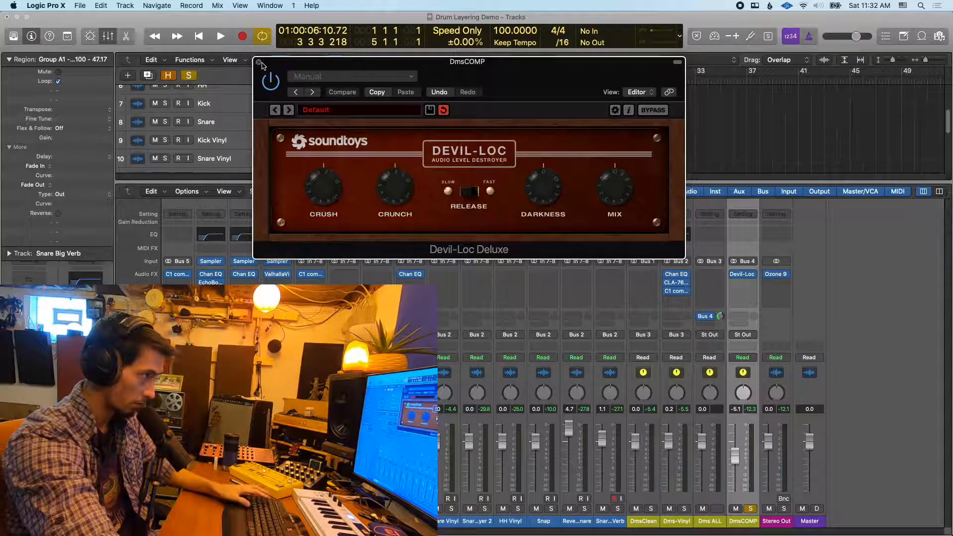
key(space)
drag(393, 191, 393, 159)
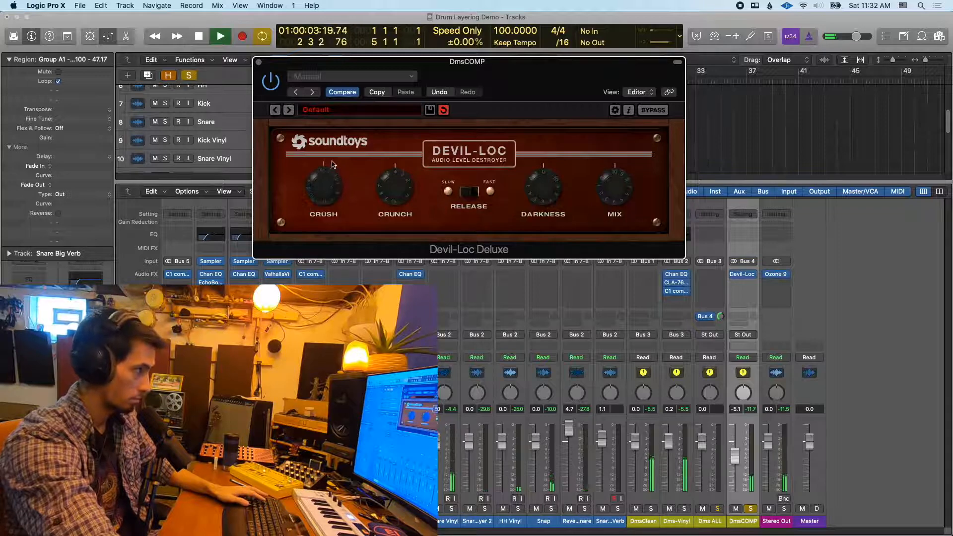
key(space)
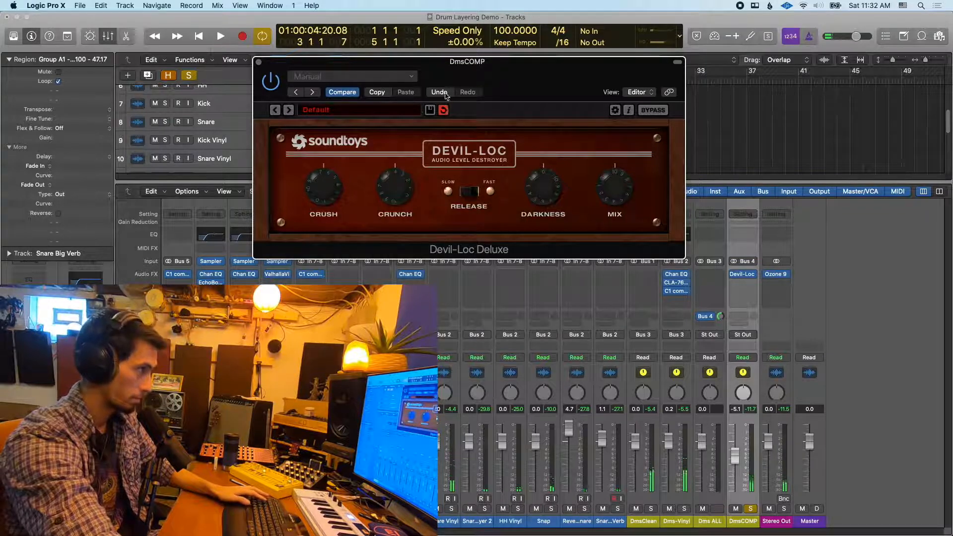
click(345, 95)
click(259, 63)
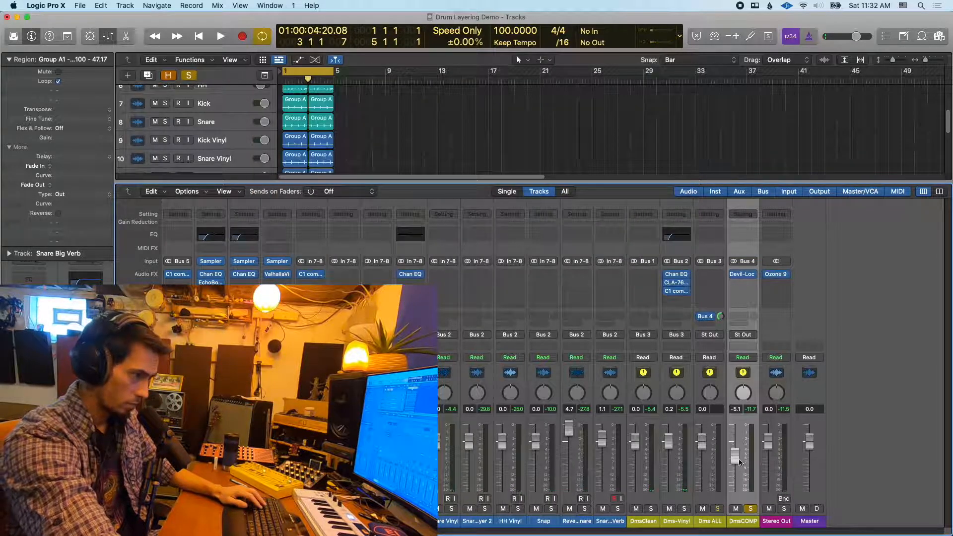
Pull the DmsCOMP fader fully down, unsolo the bus, and blend it into the playing drum mix at -11.6 dB
drag(740, 462, 747, 529)
click(751, 509)
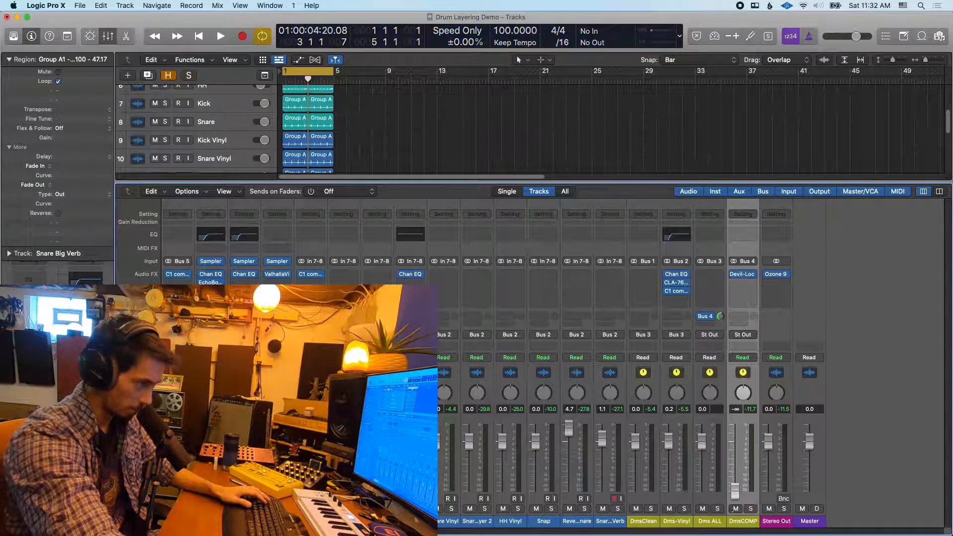
key(space)
drag(735, 491, 735, 463)
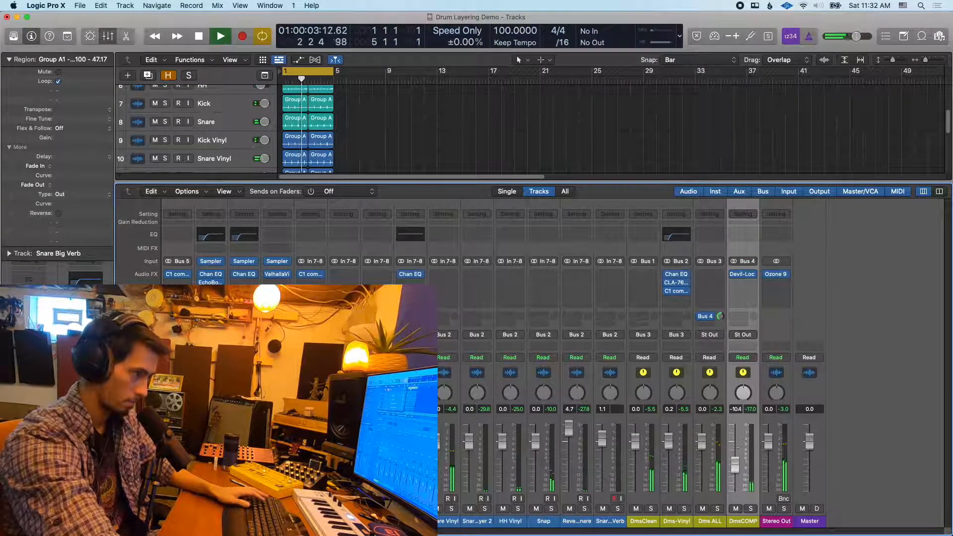
key(space)
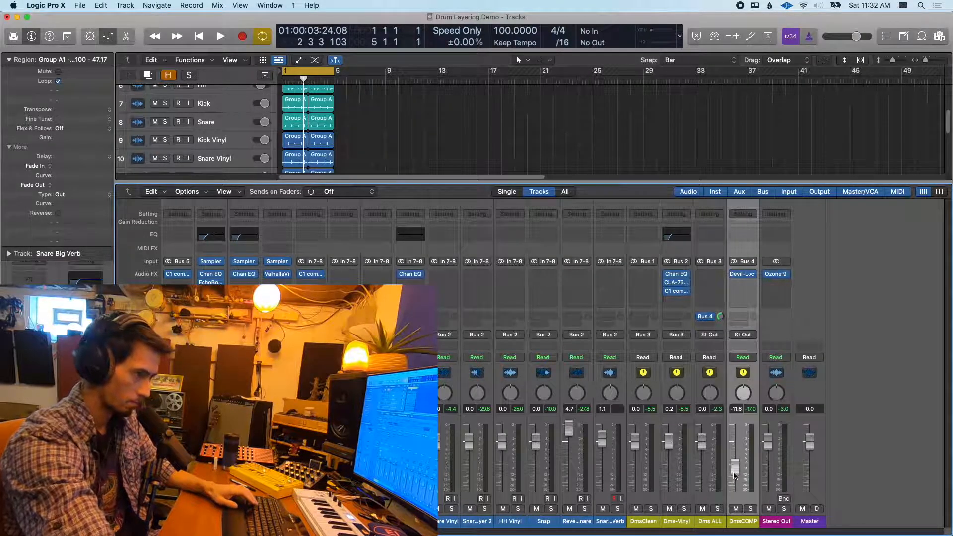
Unmute the three Juno synth tracks and play the full arrangement from the start with the mixer open
key(x)
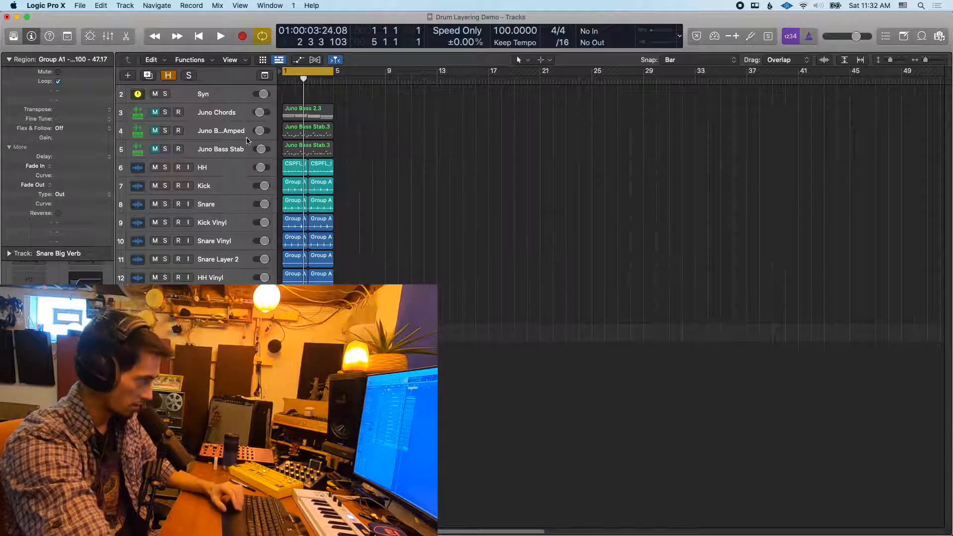
drag(157, 150, 155, 113)
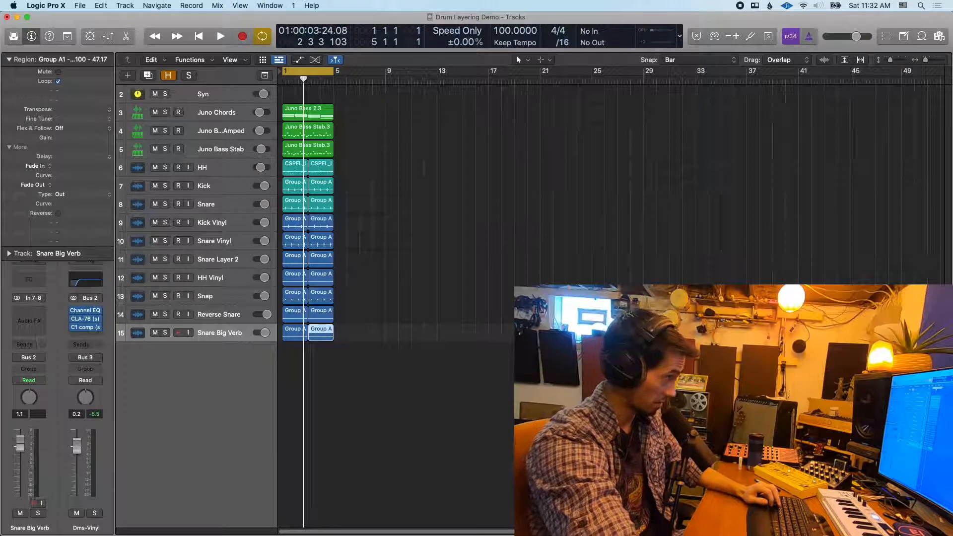
key(x)
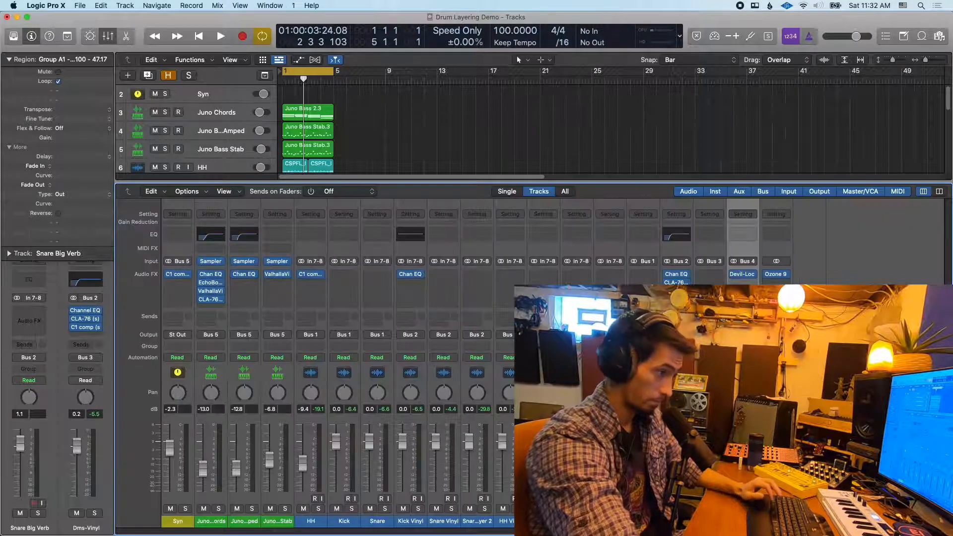
key(Return)
key(space)
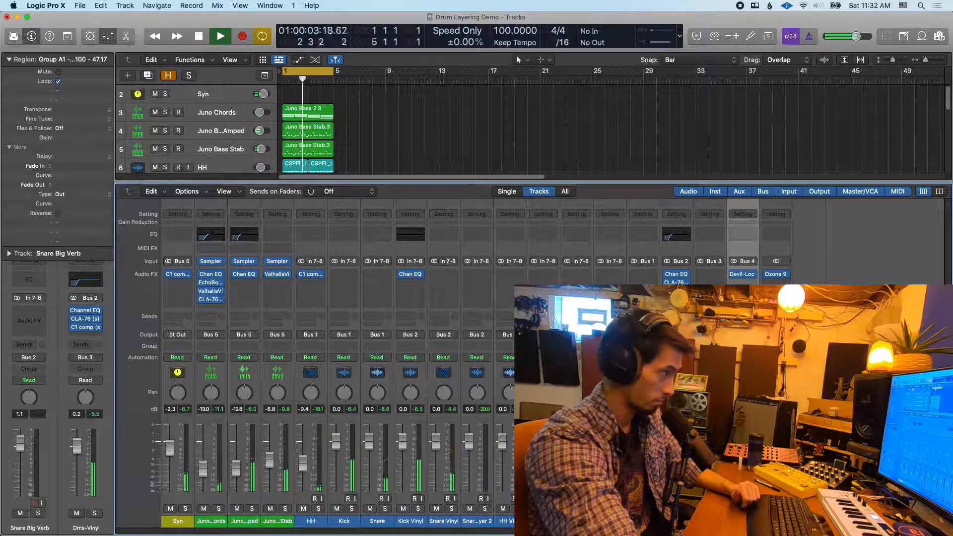
Mute and unmute the Dms-Vinyl bus to compare it in the playing mix, mute the Syn bus, and stop playback
click(669, 509)
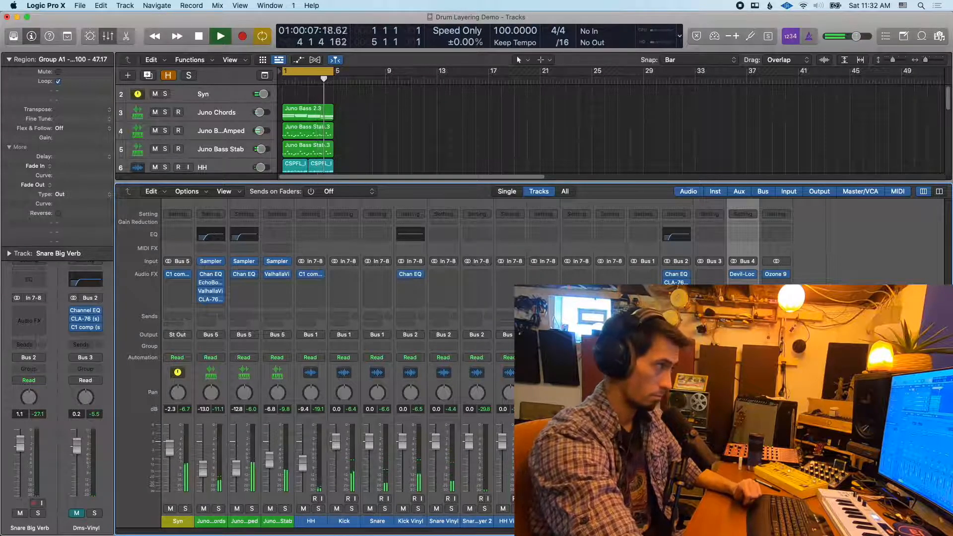
click(670, 509)
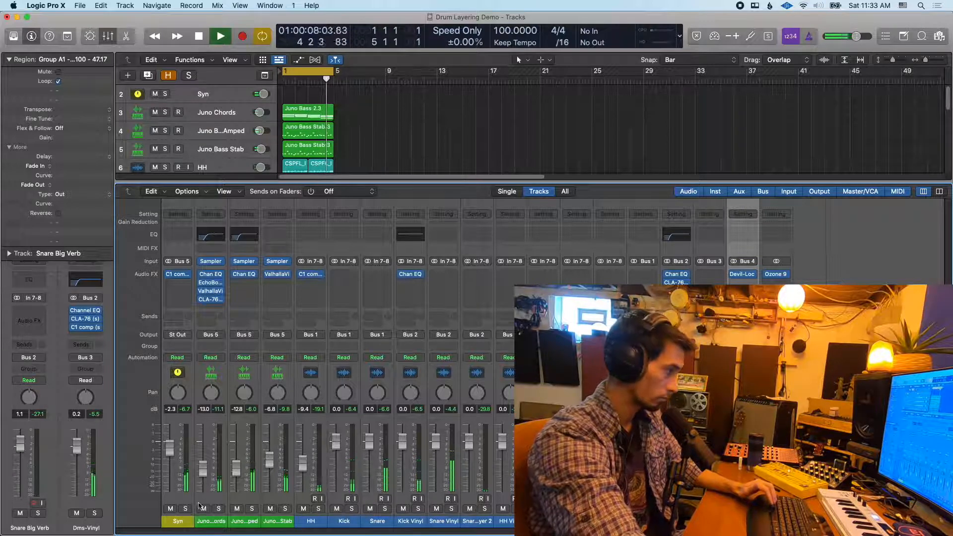
click(164, 512)
click(169, 509)
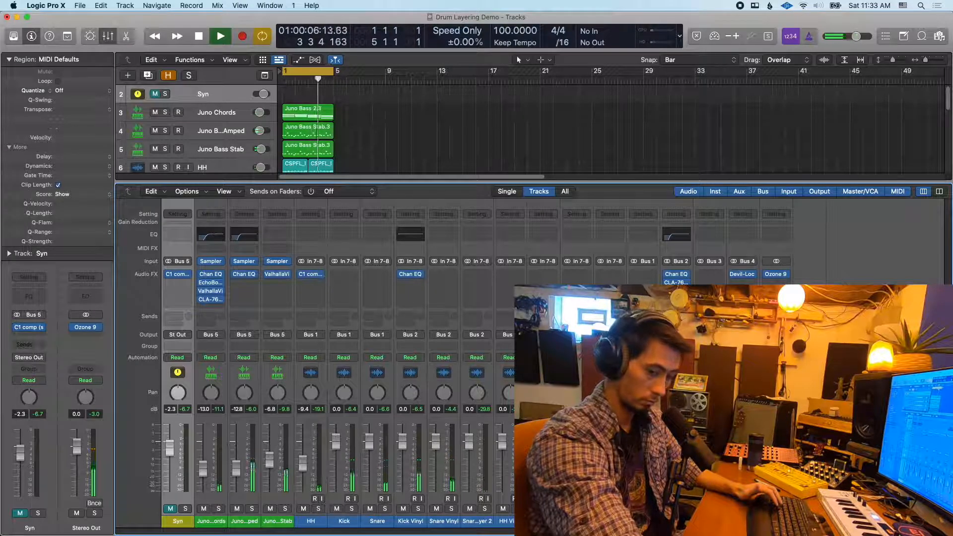
key(space)
key(x)
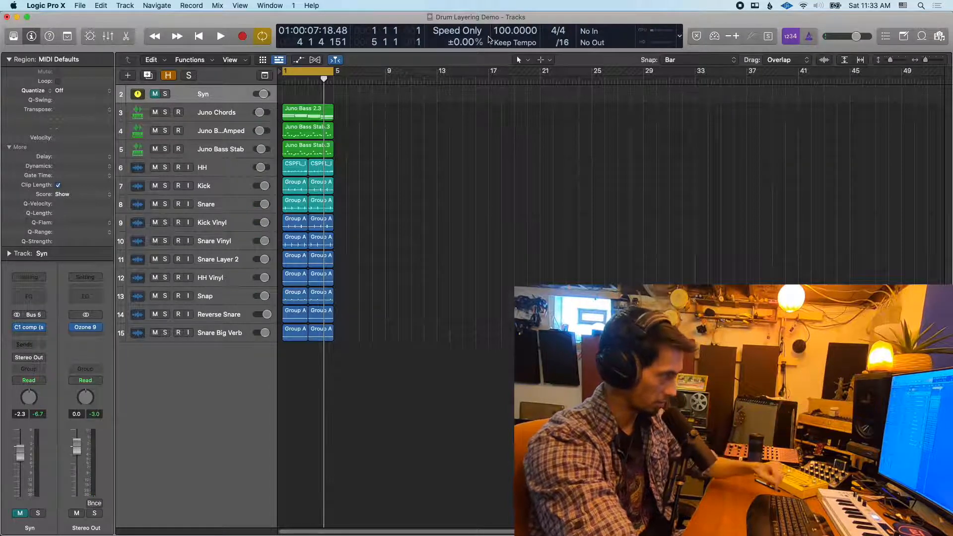
key(x)
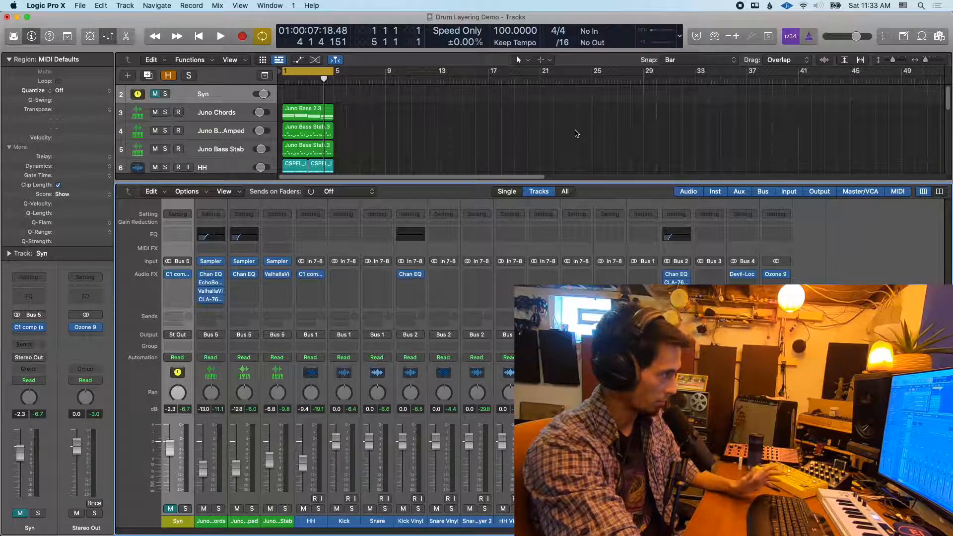
scroll(575, 133, down, 2)
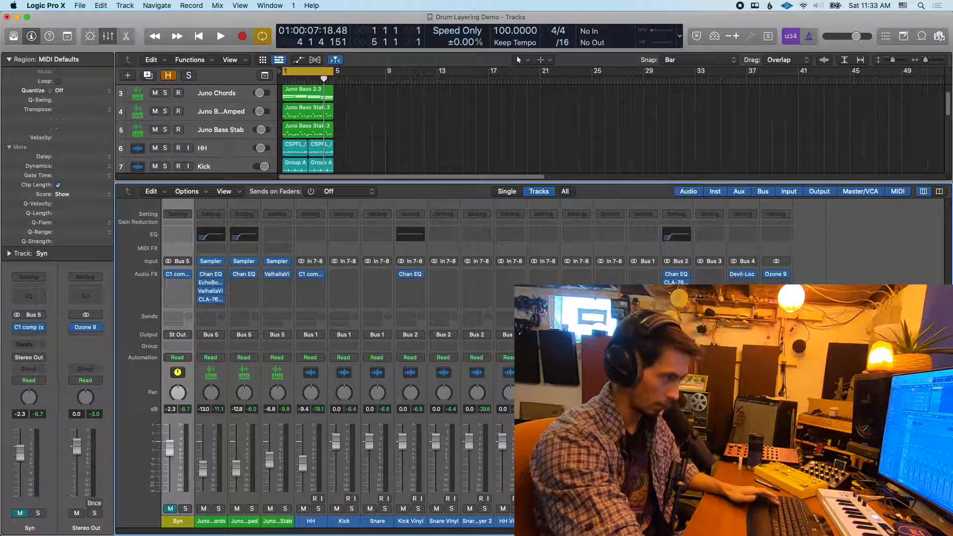